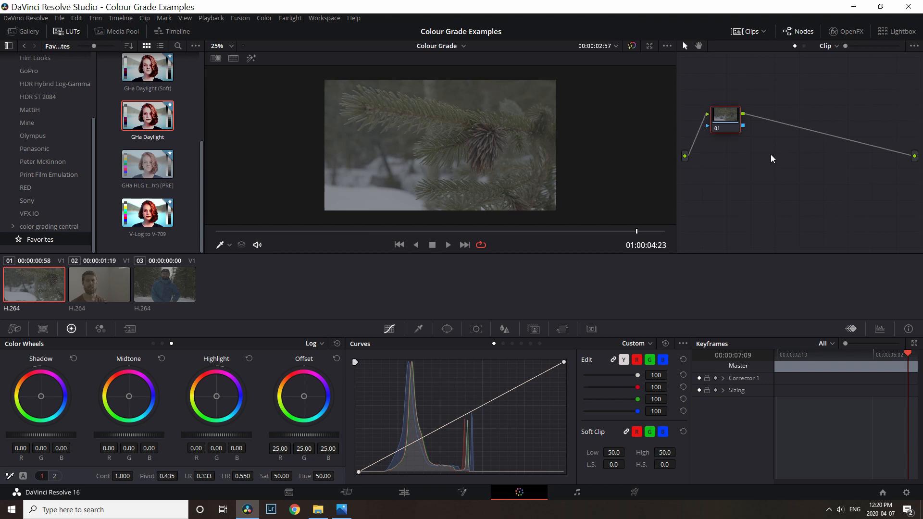
Step: Add two serial nodes after node 01 and line them up beneath it in the node graph
key("alt+s")
key("alt+s")
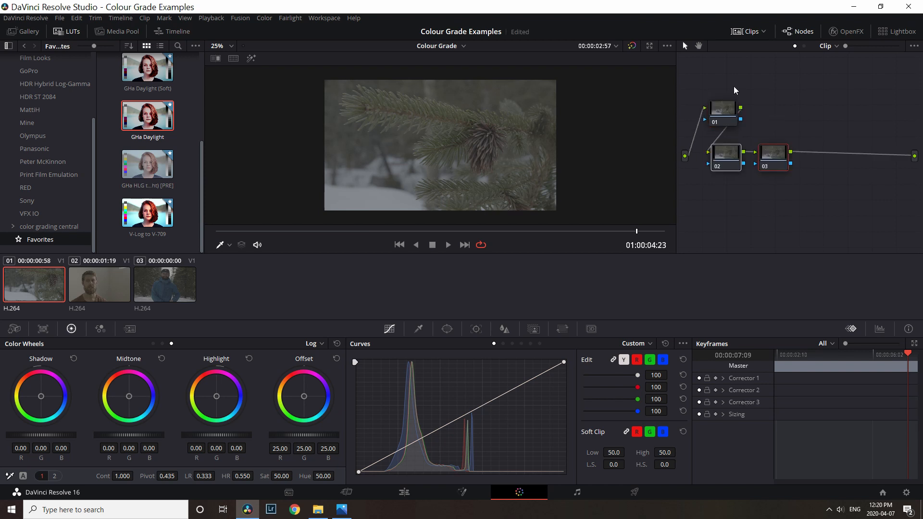
left_click(722, 110)
left_click_drag(721, 111, 725, 109)
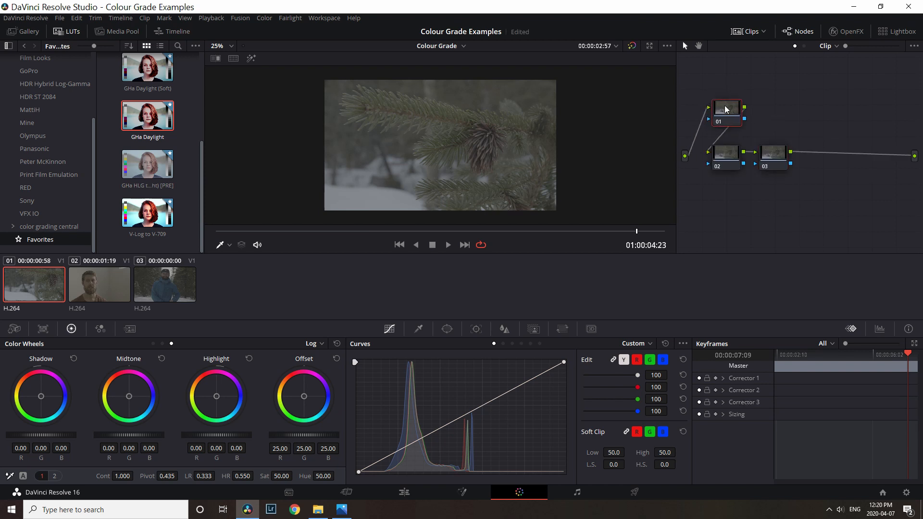
mouse_move(725, 162)
left_mouse_down()
mouse_move(770, 161)
mouse_move(727, 157)
left_mouse_up()
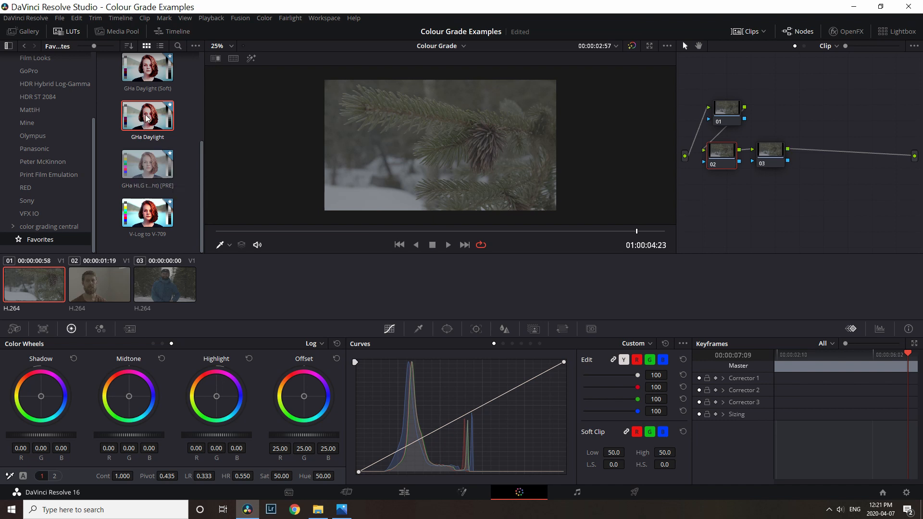
Step: Apply the GHa Daylight LUT to node 03, trying V-Log to V-709 and bypassing the node for comparison
left_click_drag(748, 140, 766, 169)
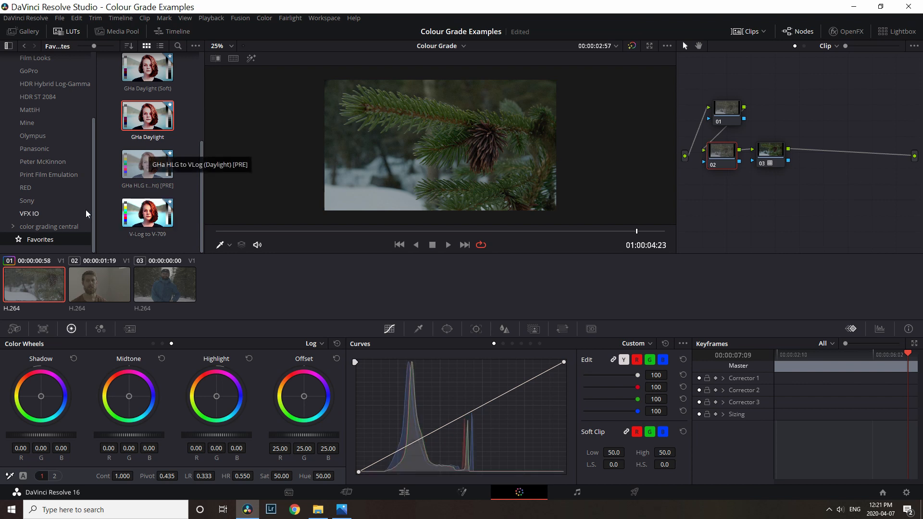
left_click_drag(147, 212, 755, 163)
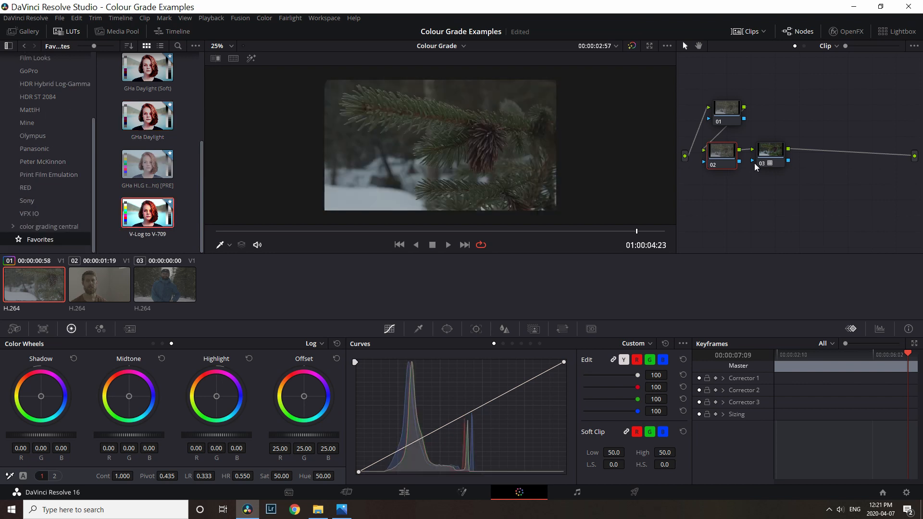
left_click(762, 163)
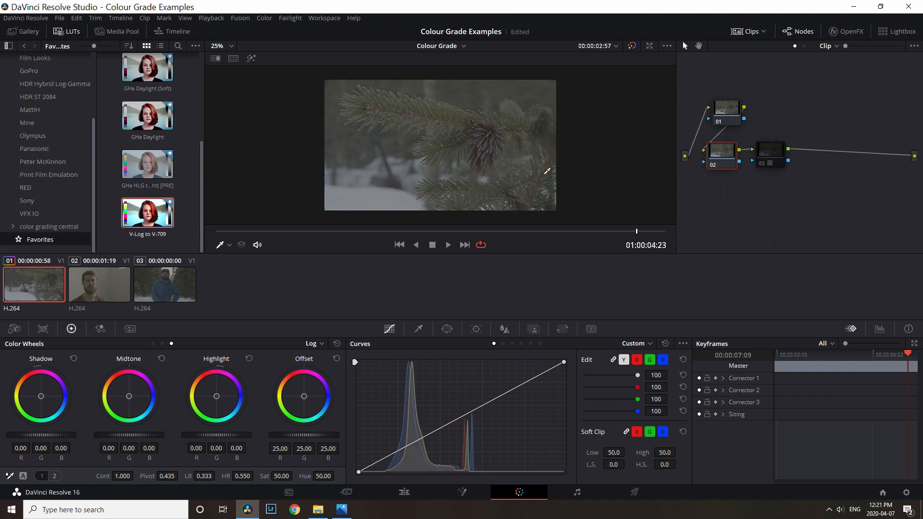
left_click(762, 165)
left_click_drag(148, 121, 781, 159)
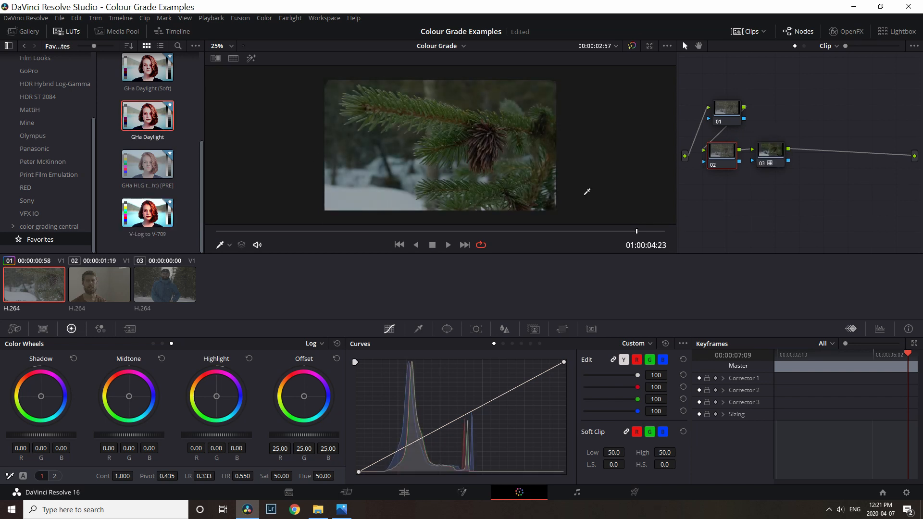
Step: Set node 02's saturation to 0 and open the video scopes
left_click_drag(711, 162, 714, 162)
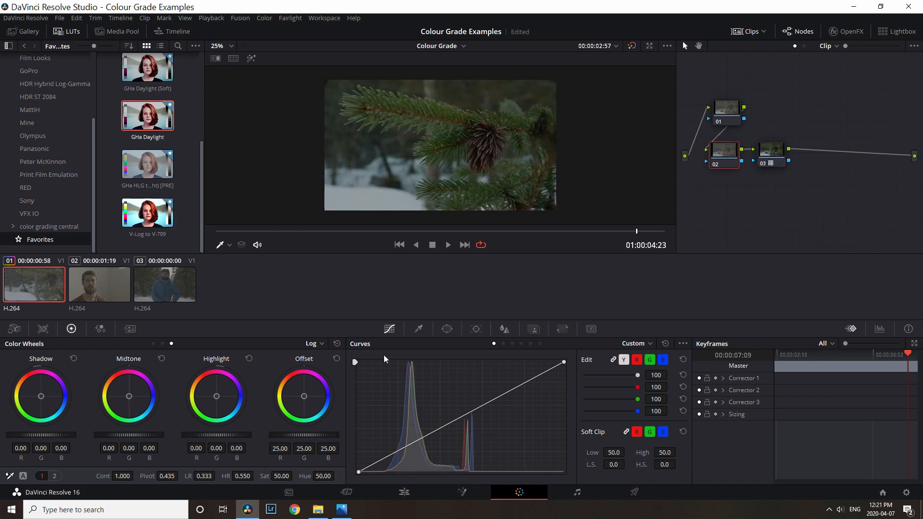
left_click_drag(282, 476, 234, 476)
key("ctrl+shift+w")
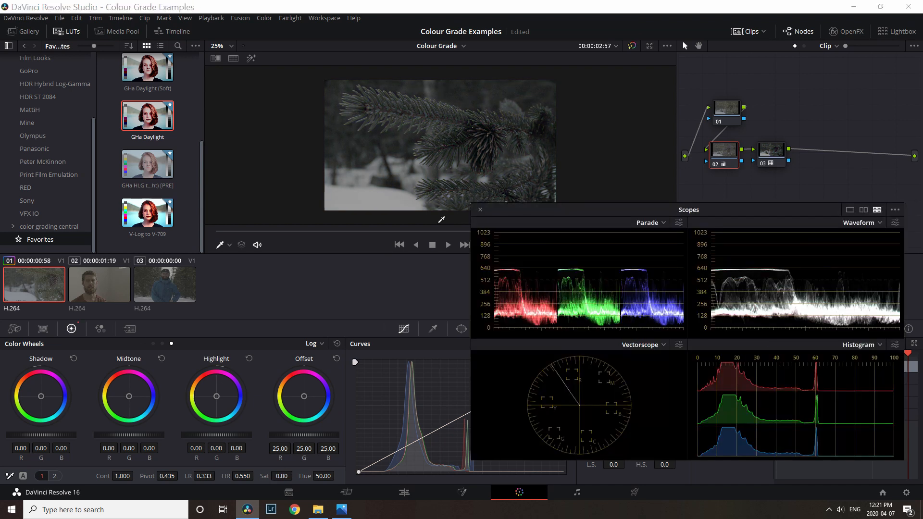
Step: Raise node 02's gain to 1.13 and lower its lift very slightly in the Primaries Wheels, then reset the saturation to 50
left_click(153, 343)
left_click_drag(210, 442, 662, 330)
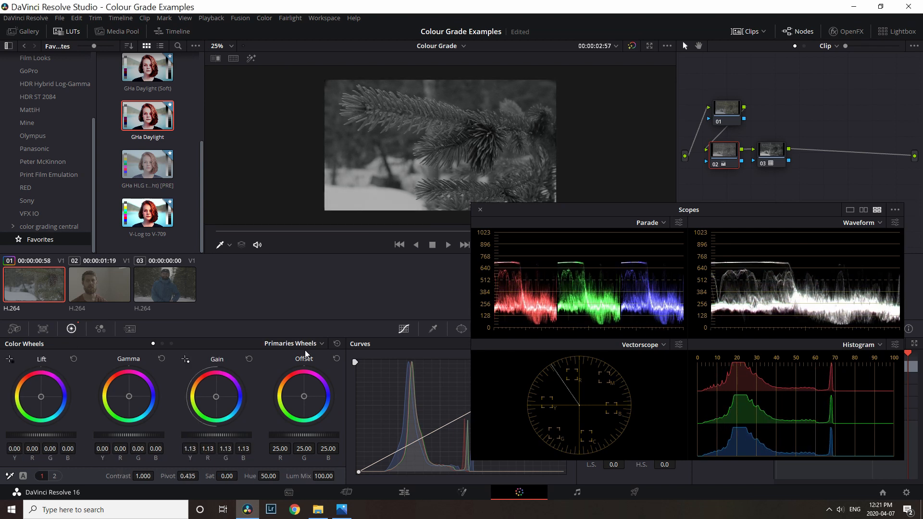
left_click_drag(51, 438, 47, 438)
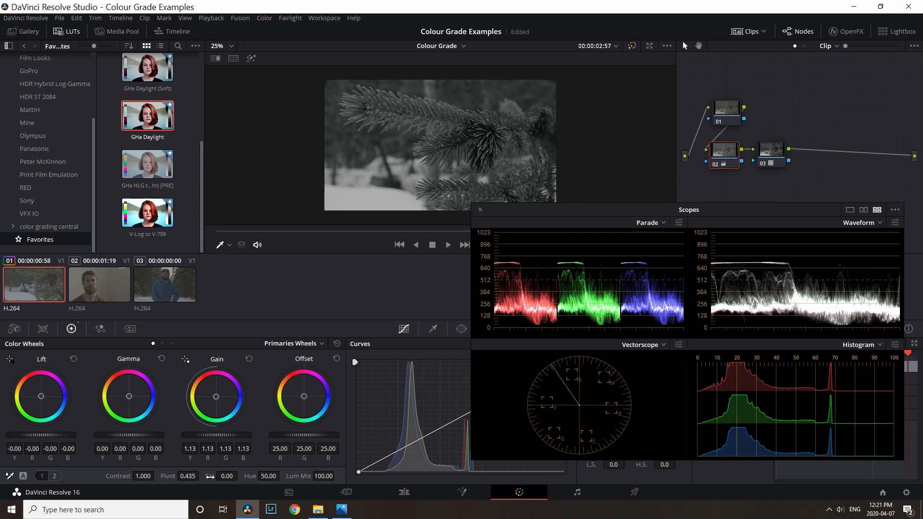
double_click(210, 476)
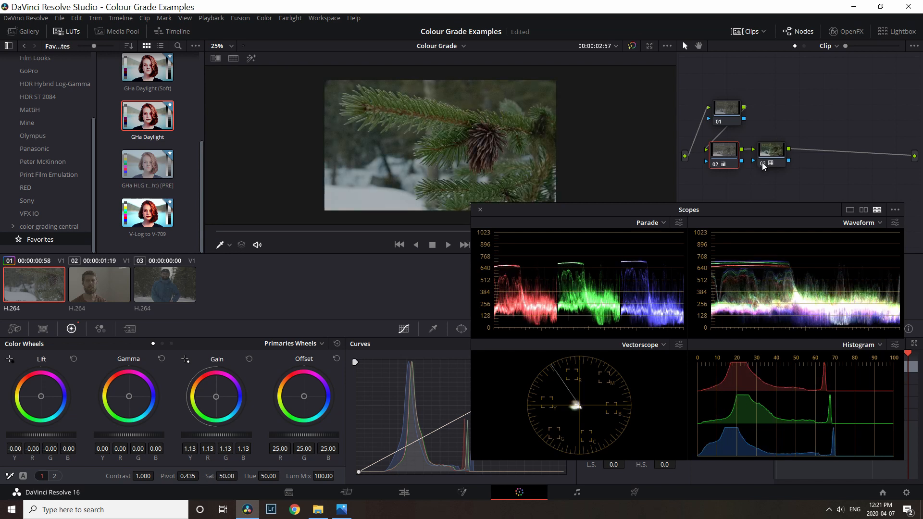
Step: Disable node 03, set node 02's saturation to 100 and magnify the snowy area of the picture
left_click(763, 165)
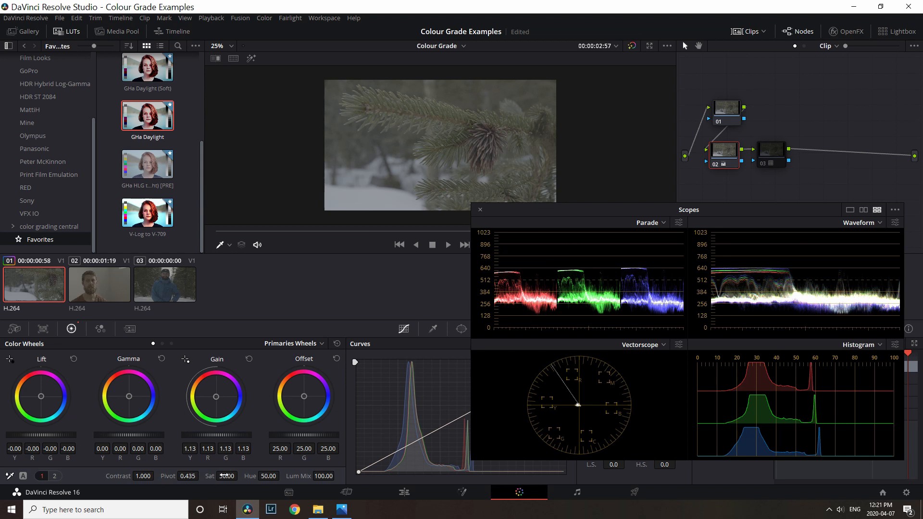
left_click_drag(224, 476, 240, 476)
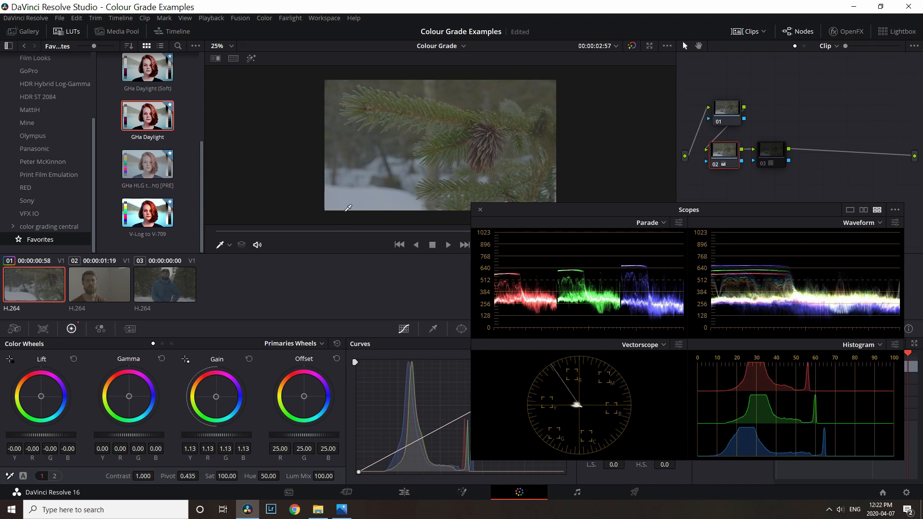
scroll(348, 208, "up", 5)
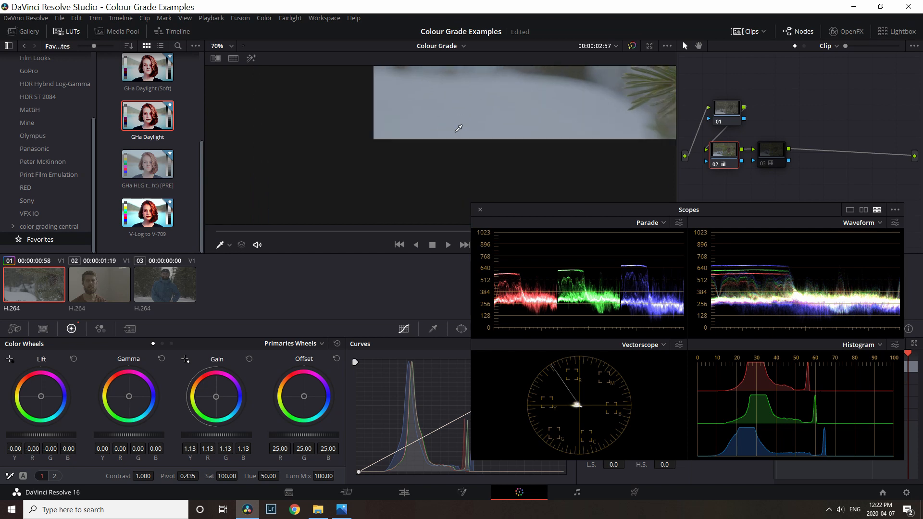
scroll(469, 126, "up", 2)
scroll(471, 123, "down", 1)
left_click_drag(497, 101, 488, 138)
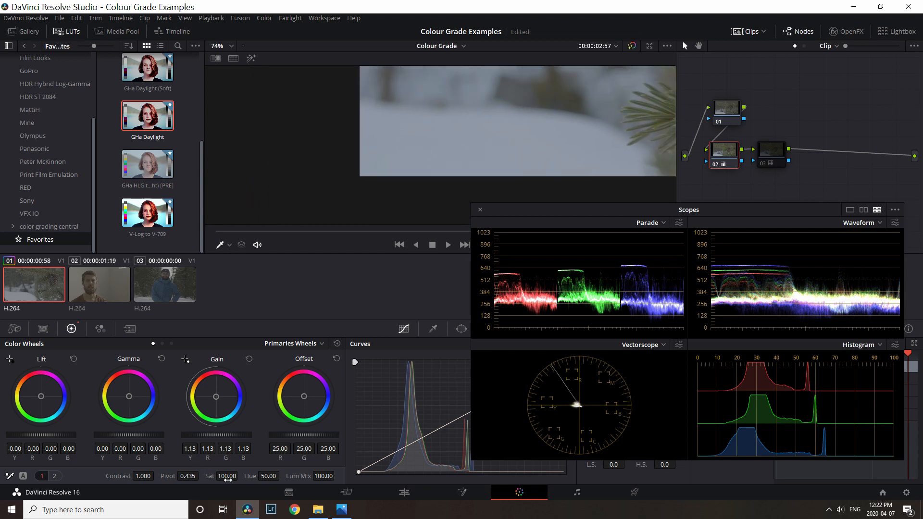
Step: Neutralize the snow's color cast by shifting node 02's gain to red 1.16, green 1.12, blue 1.08, and reset the saturation to 50
mouse_move(228, 480)
left_mouse_down()
mouse_move(182, 479)
mouse_move(228, 479)
left_mouse_up()
left_click_drag(217, 399, 215, 397)
left_click_drag(222, 476, 176, 476)
double_click(212, 476)
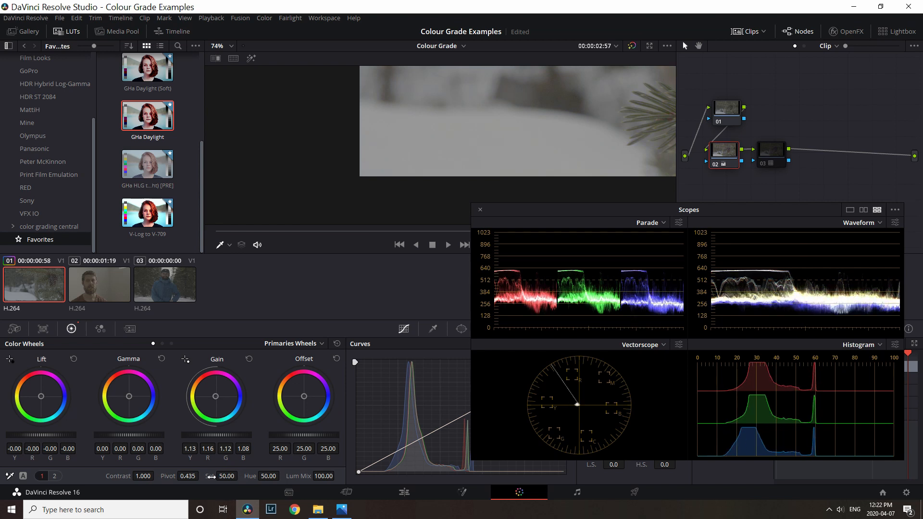
scroll(505, 151, "down", 3)
left_click_drag(560, 117, 325, 147)
scroll(326, 146, "down", 2)
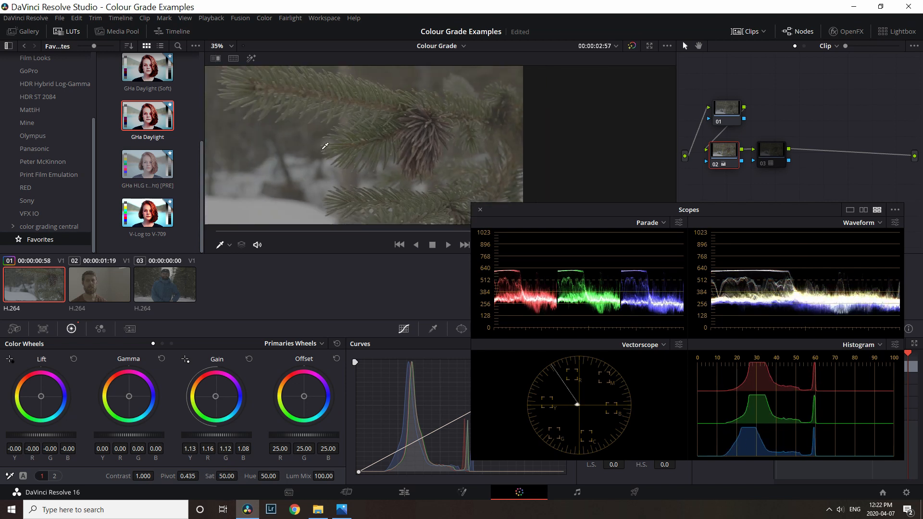
scroll(325, 147, "down", 2)
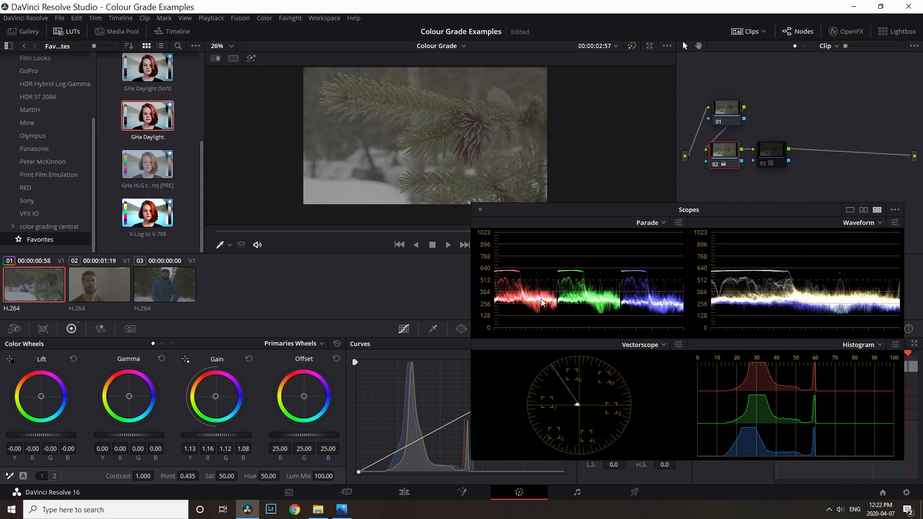
Step: Save the project and re-enable the LUT on node 03
key("ctrl+s")
left_click(764, 164)
left_click_drag(773, 154, 772, 149)
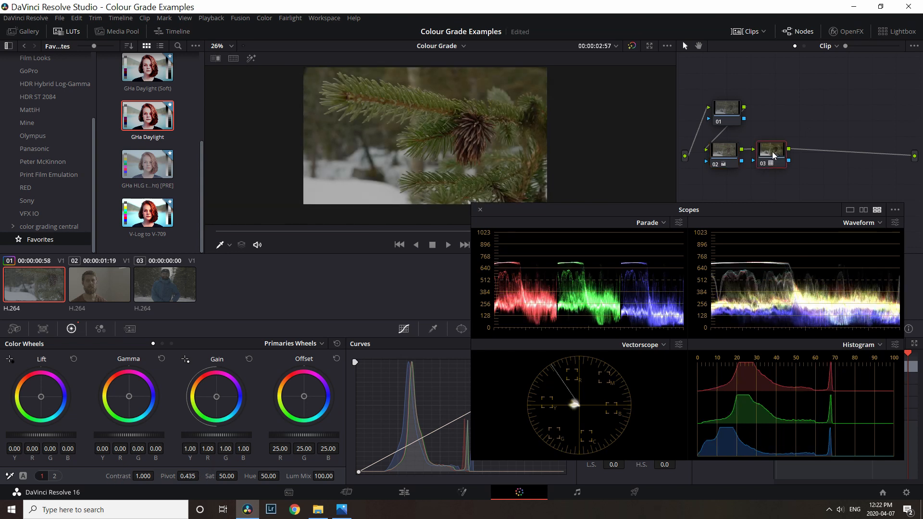
Step: Bypass and restore node 02 repeatedly to compare the picture with and without its correction
left_click(721, 154)
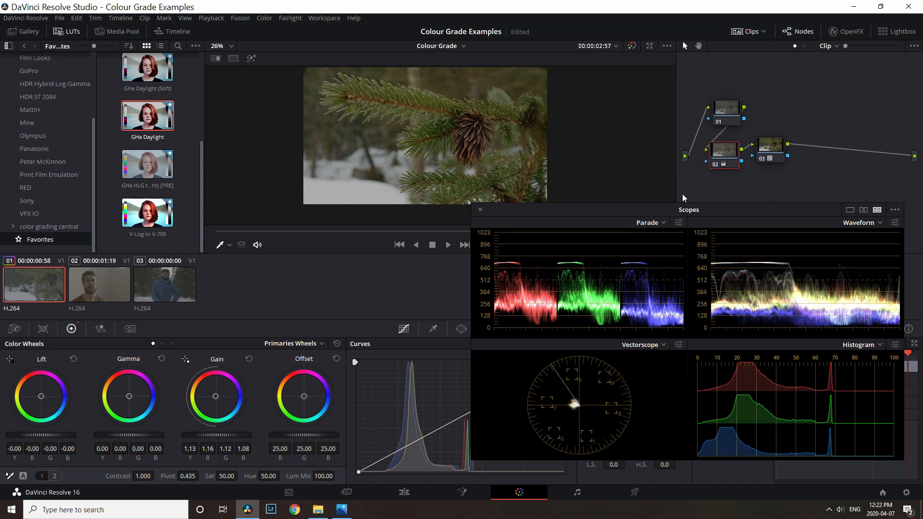
key("ctrl+d")
key("ctrl+d")
key("ctrl+d")
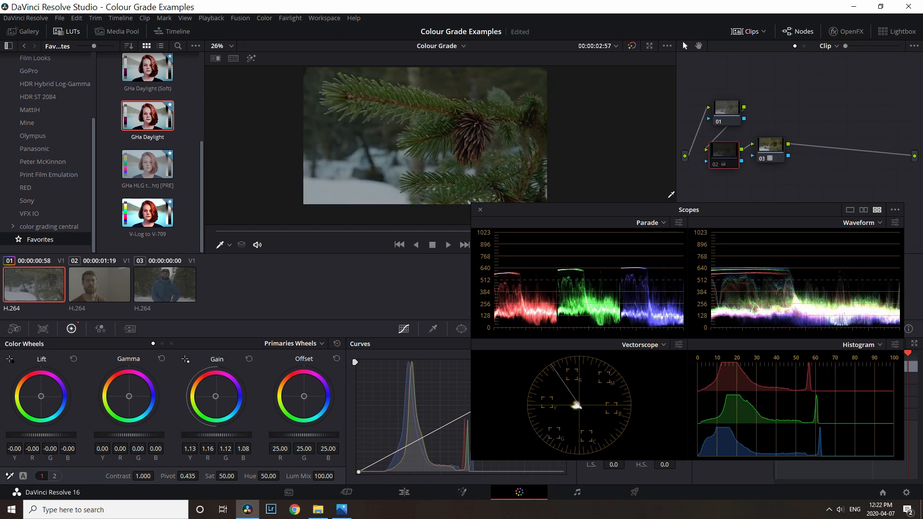
key("ctrl+d")
key("ctrl+d")
key("ctrl+d")
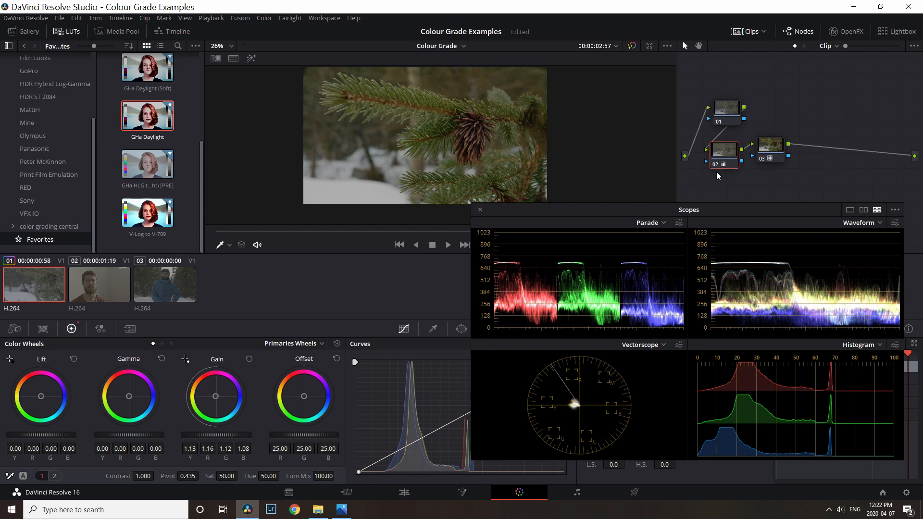
Step: Add a serial node after node 03 and switch its color wheels to Log mode
left_click(771, 149)
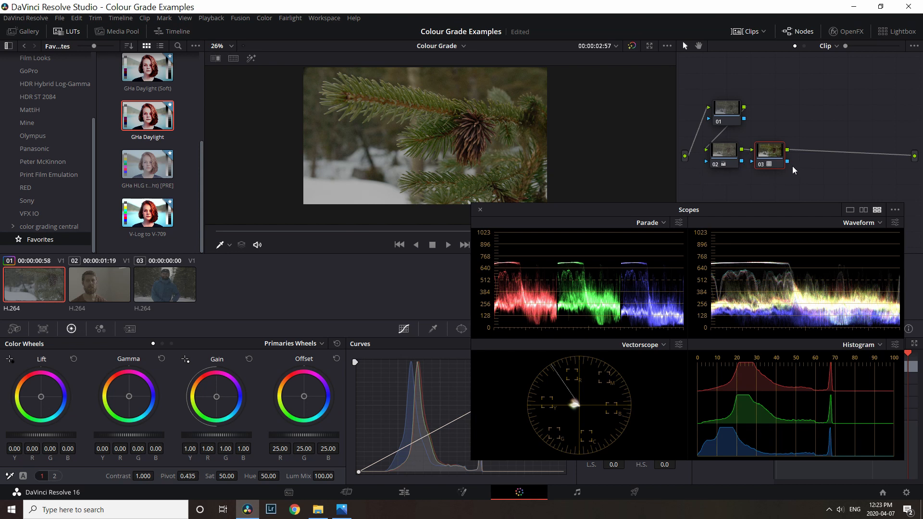
key("alt+s")
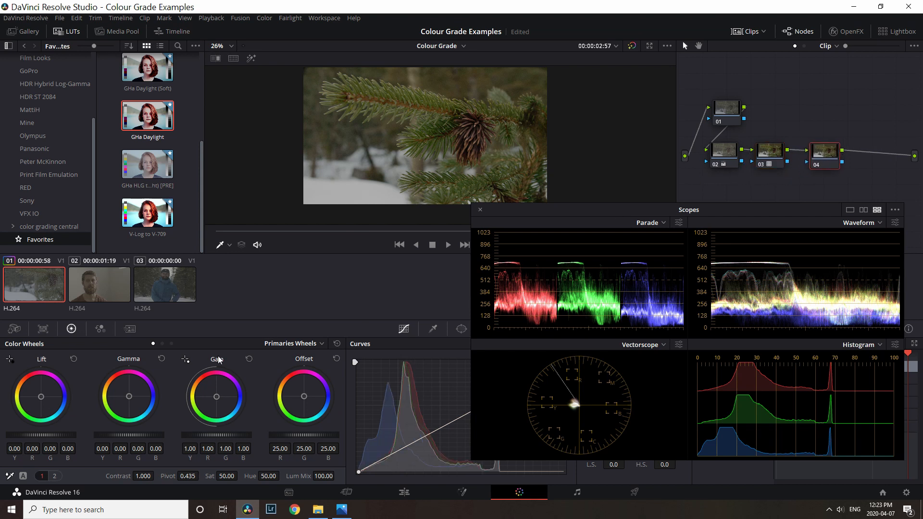
left_click(171, 344)
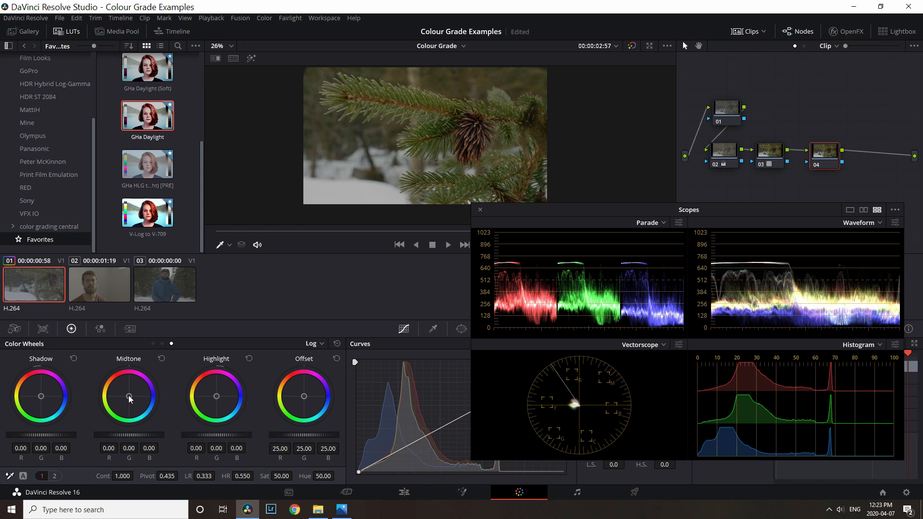
Step: Tint node 04's shadows to -0.01, 0.00, -0.01, midtones to -0.07, 0.01, 0.08 and highlights to 0.01, -0.00, -0.01
left_click_drag(129, 398, 129, 397)
left_click_drag(41, 399, 42, 398)
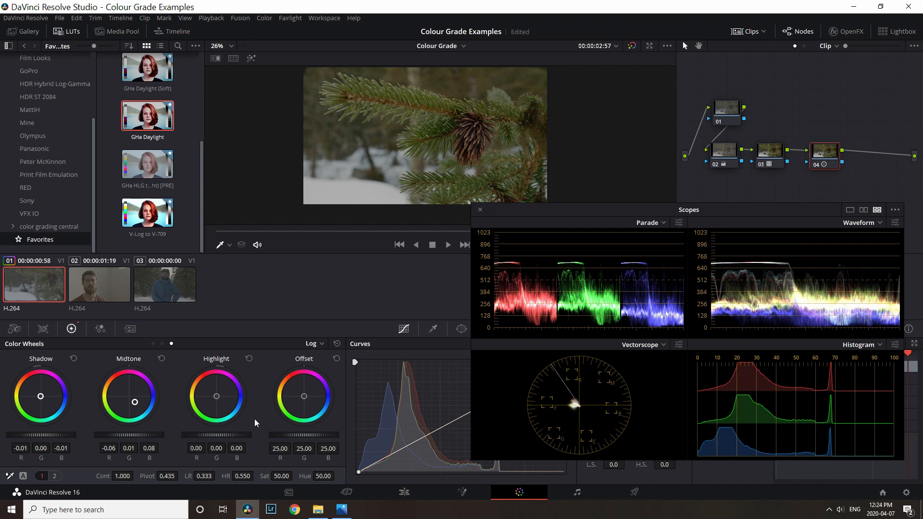
left_click_drag(216, 398, 216, 397)
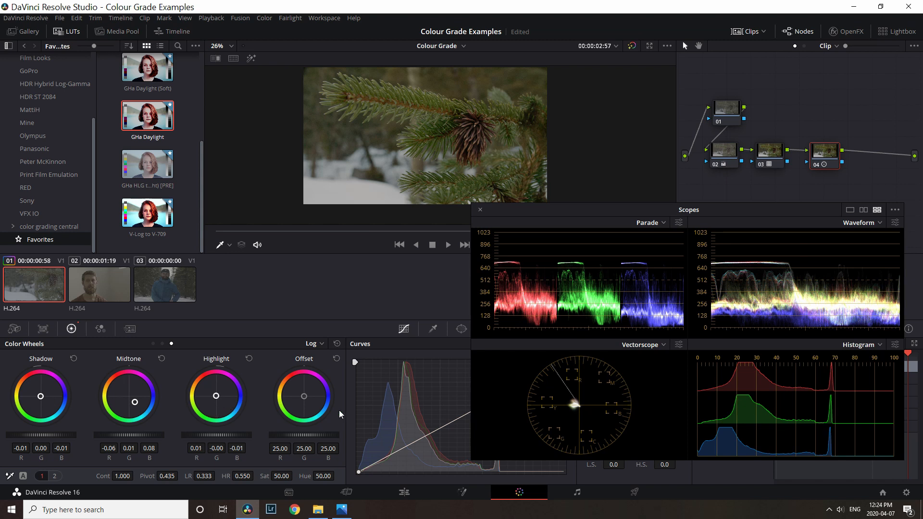
left_click_drag(134, 403, 135, 404)
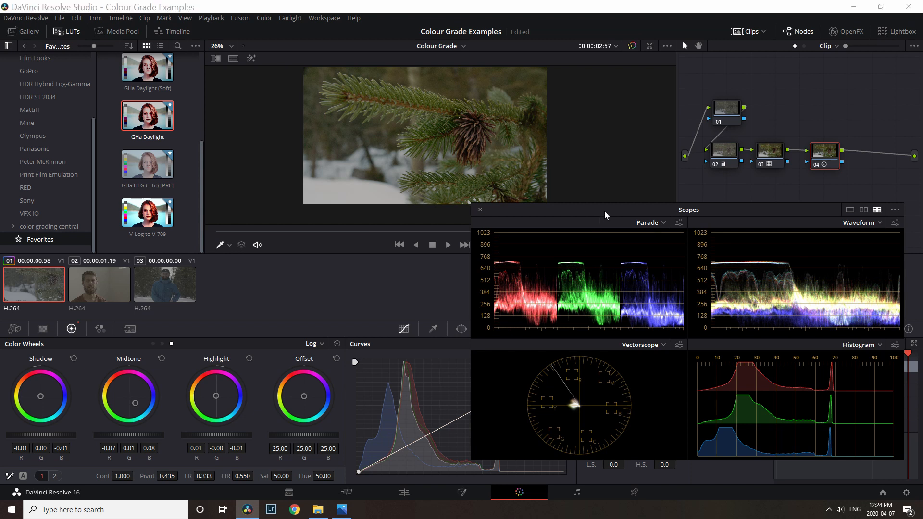
Step: Shape node 04's custom curve into a gentle S, with a lowered point in the shadows and a raised point in the highlights
left_click_drag(611, 213, 679, 123)
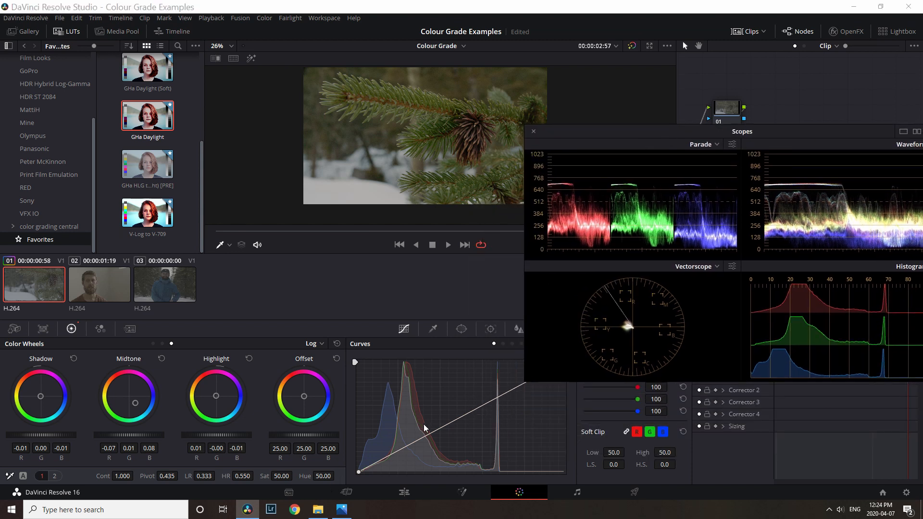
left_click_drag(397, 449, 399, 456)
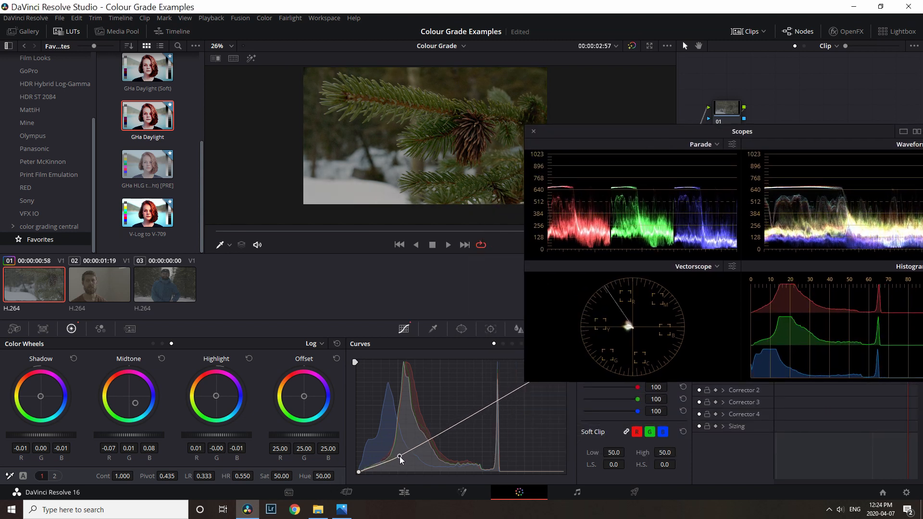
left_click_drag(672, 134, 699, 77)
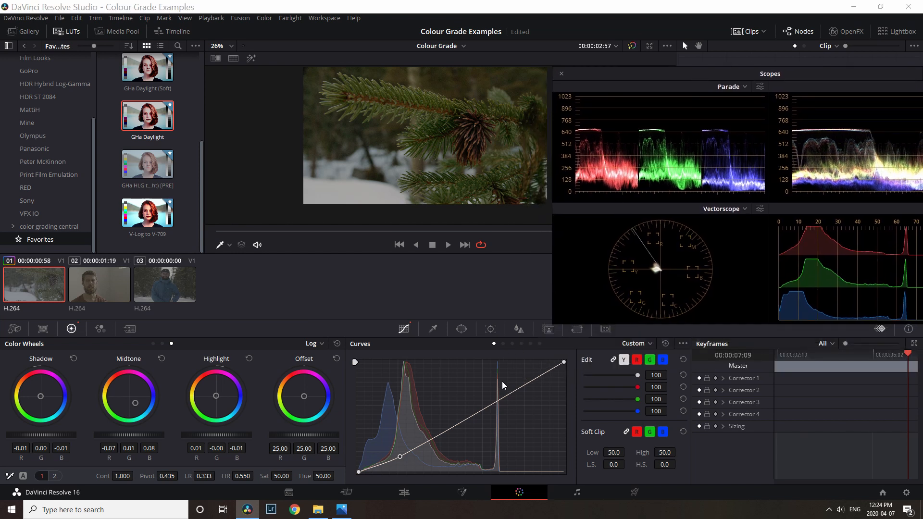
left_click_drag(505, 397, 490, 395)
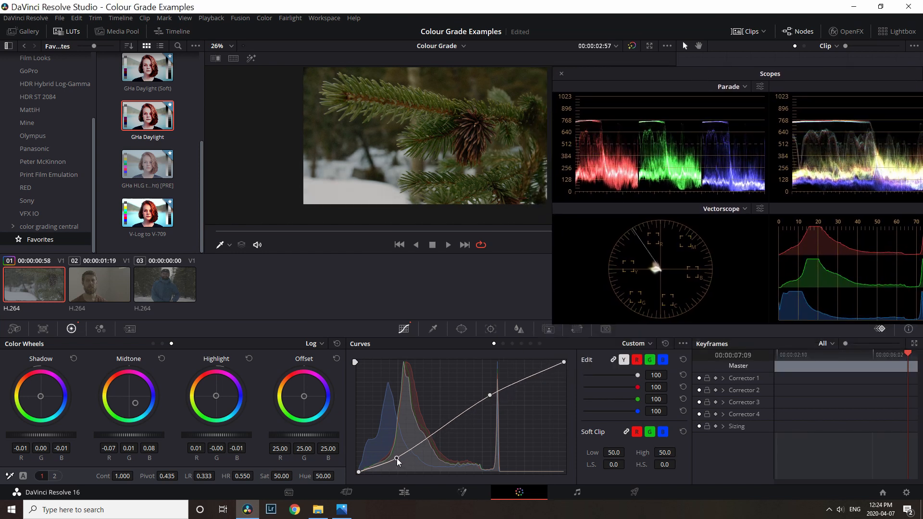
Step: Move the scopes window clear of the node graph and add a serial node after node 04
left_click_drag(798, 75, 724, 262)
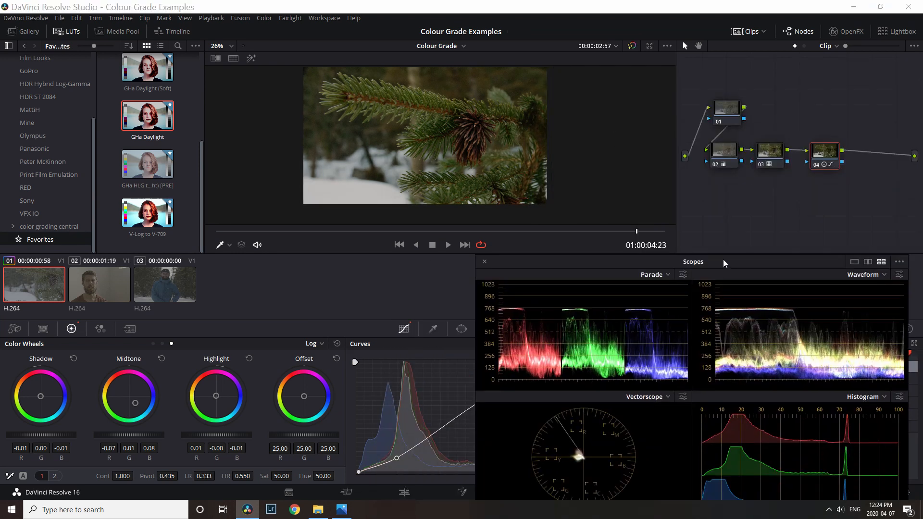
left_click(817, 156)
key("alt+s")
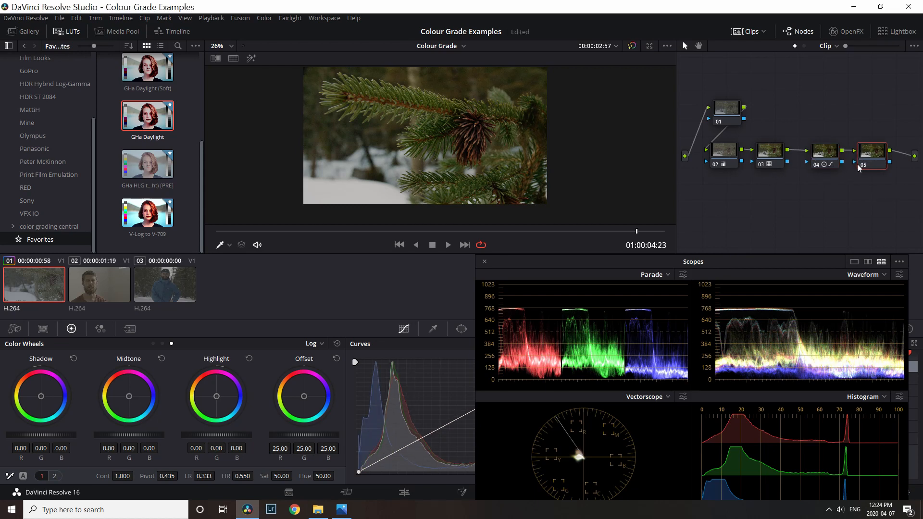
Step: Apply the Rec709 Kodak 2383 D65 LUT from the Film Looks collection to node 05
left_click_drag(871, 161, 869, 163)
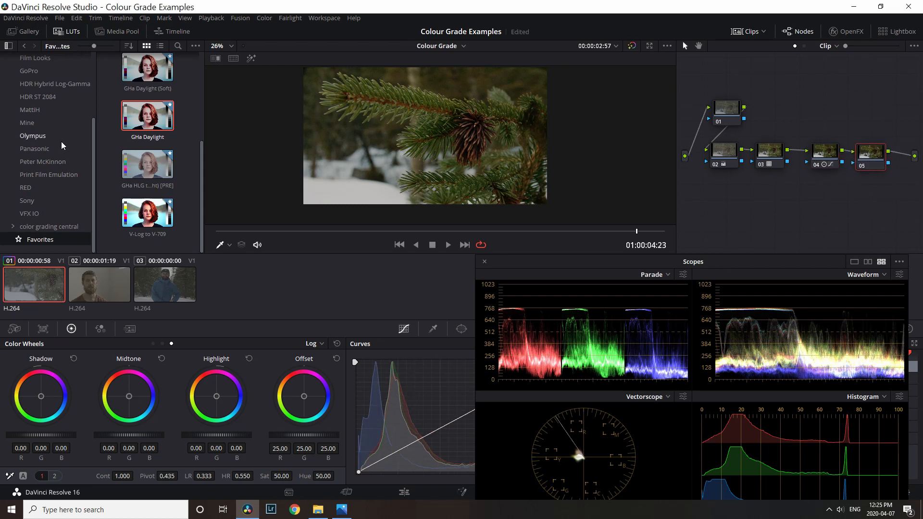
scroll(39, 149, "up", 3)
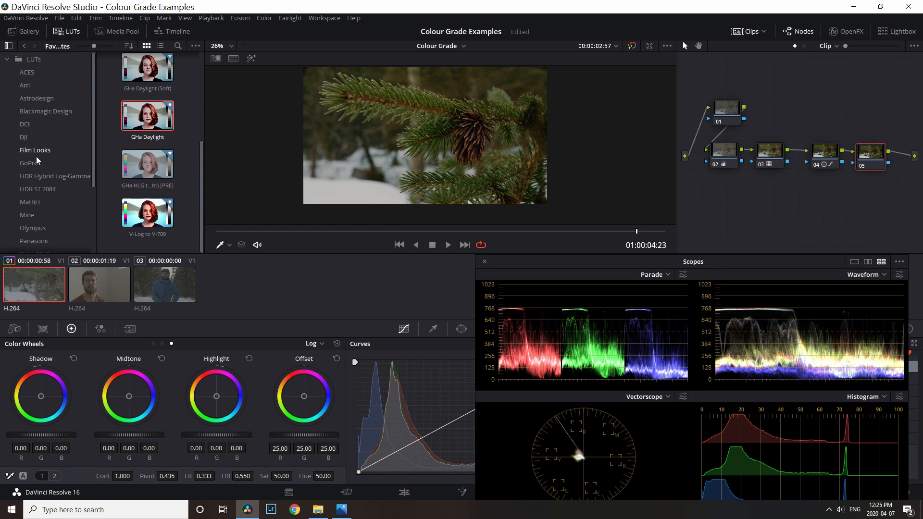
left_click(36, 150)
scroll(144, 164, "down", 3)
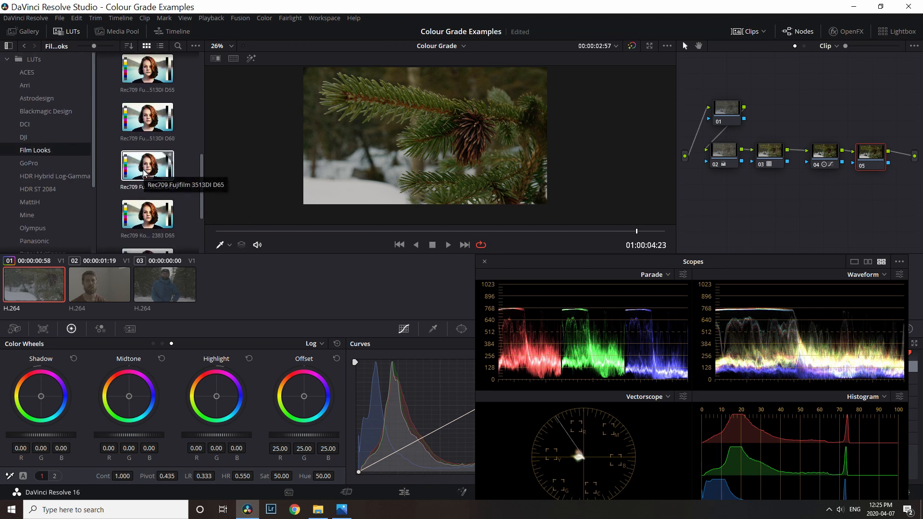
scroll(144, 182, "down", 2)
left_click(145, 227)
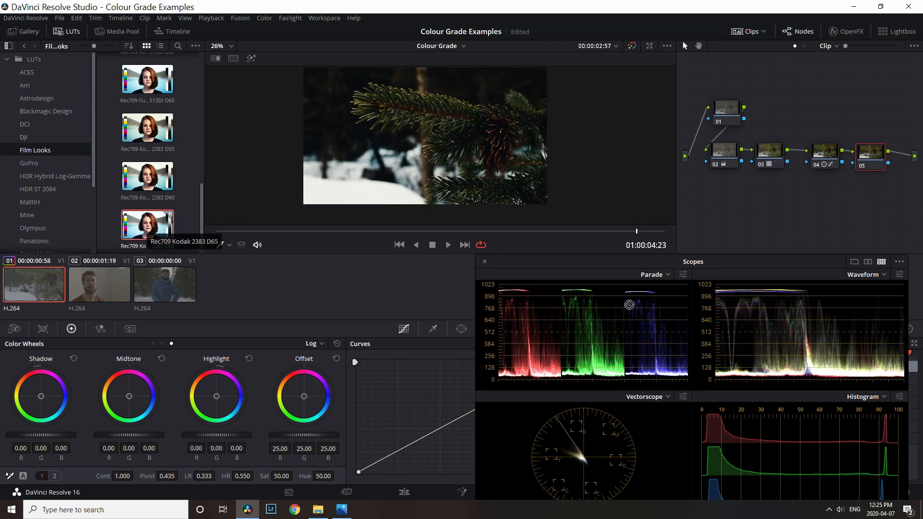
left_click_drag(628, 305, 871, 153)
Step: Reduce node 05's key output gain to weaken the film look, with the scopes window moved clear of the key settings
left_click_drag(617, 263, 747, 89)
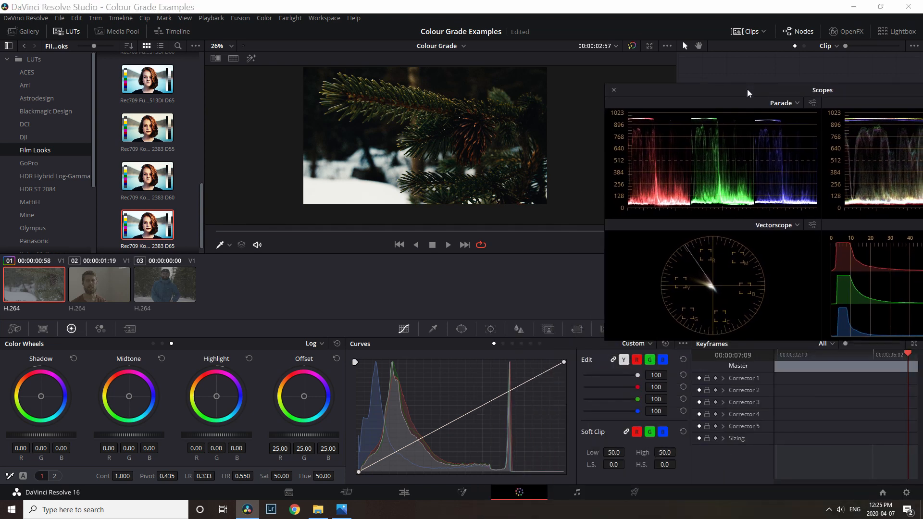
left_click(549, 329)
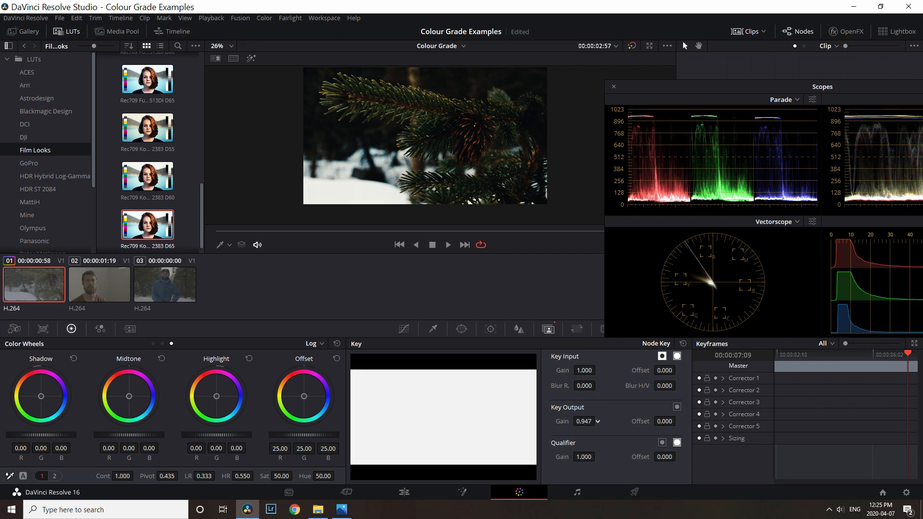
left_click_drag(584, 421, 564, 422)
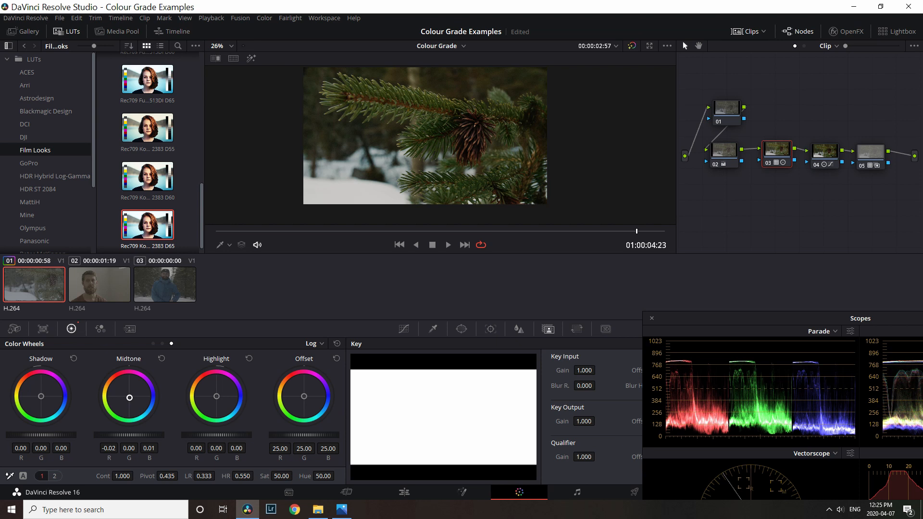
Step: Set node 03's log shadows to -0.05 and midtones to 0.02, 0.05, 0.07, comparing the image with the node off and on
left_click_drag(130, 399, 131, 399)
key("ctrl+d")
key("ctrl+d")
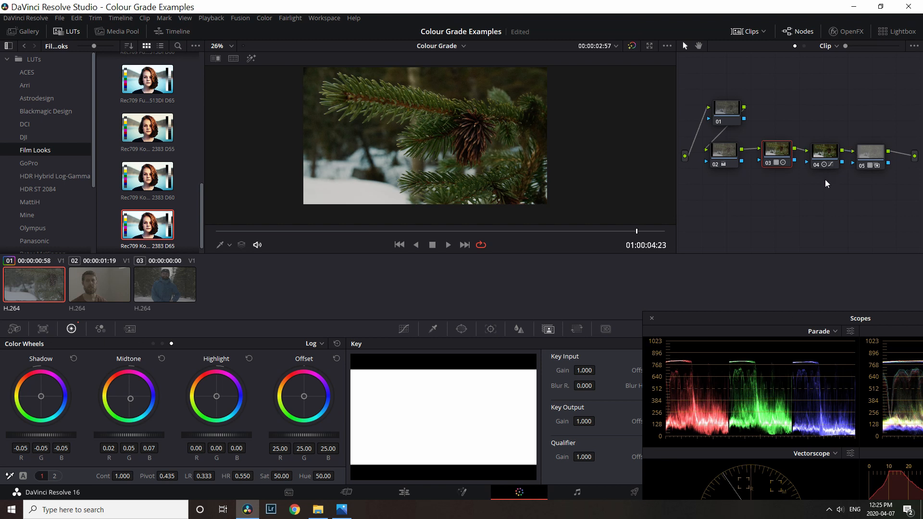
key("ctrl+d")
key("ctrl+d")
Step: Add a serial node after node 05 and place it in a second row beneath node 02
left_click(875, 154)
key("alt+s")
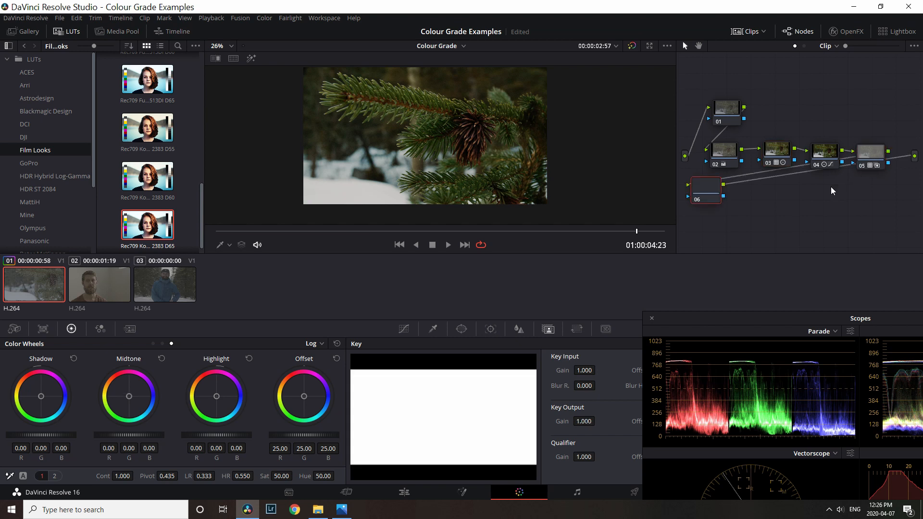
left_click_drag(707, 197, 730, 203)
Step: Add a wide circular window with softness 5.67 to node 06 and pull the middle of its custom curve slightly down
left_click(461, 329)
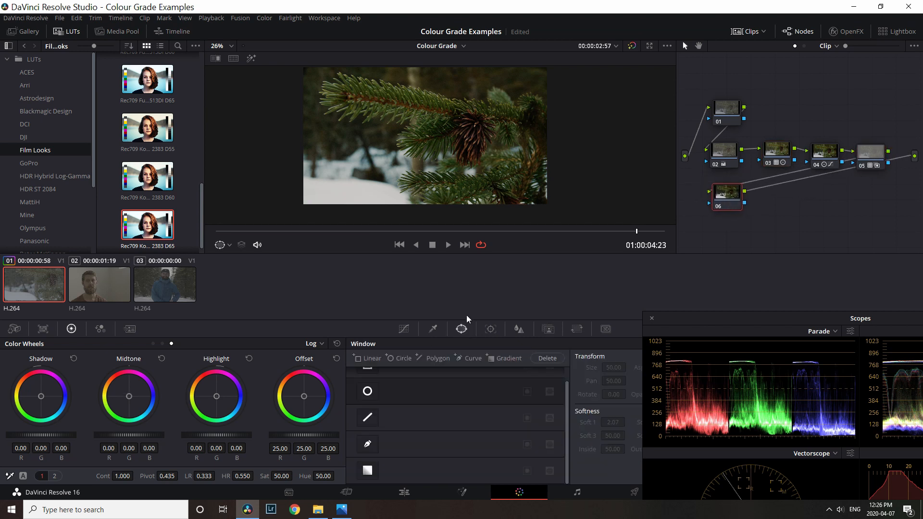
left_click(367, 392)
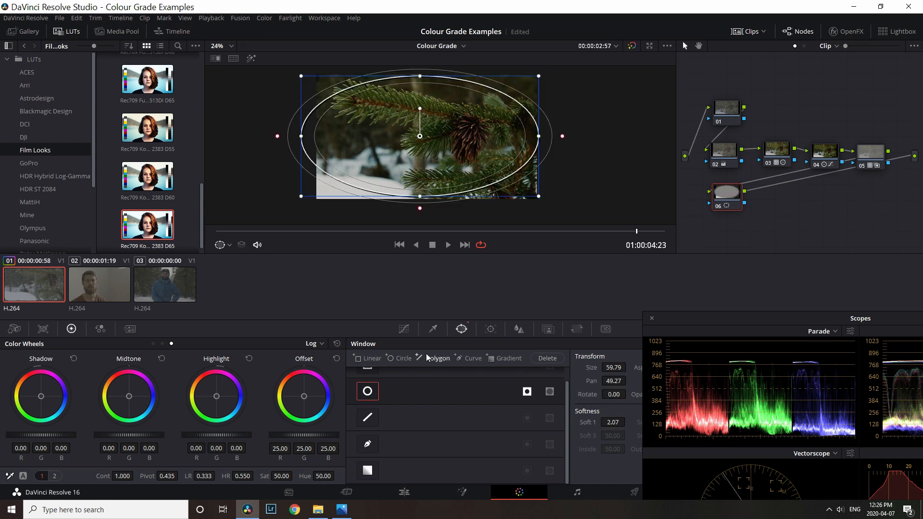
left_click_drag(563, 136, 577, 136)
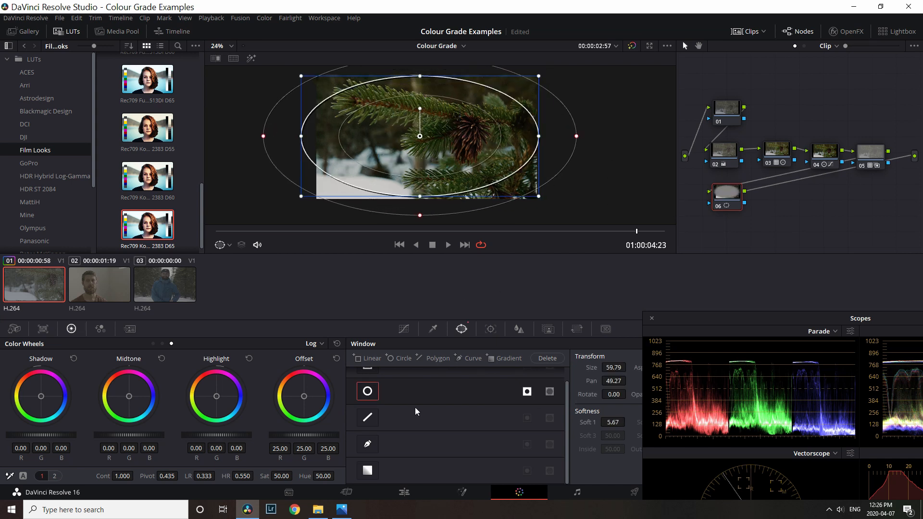
left_click(409, 330)
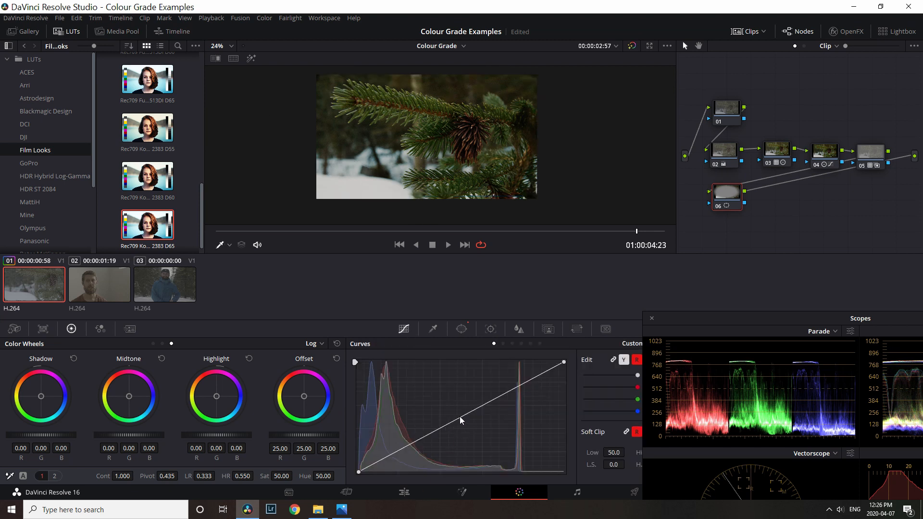
left_click_drag(459, 416, 461, 424)
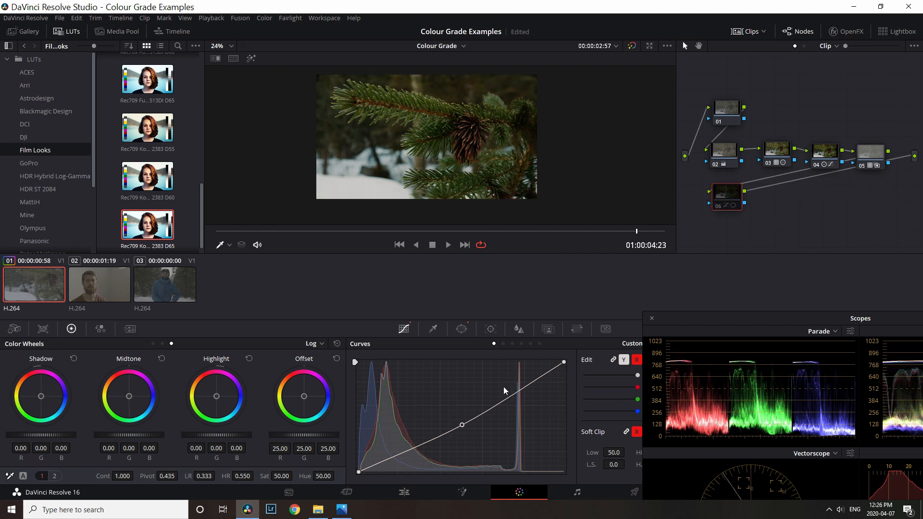
Step: Add a serial node after node 06 and check the masked area with the highlight view
key("alt+s")
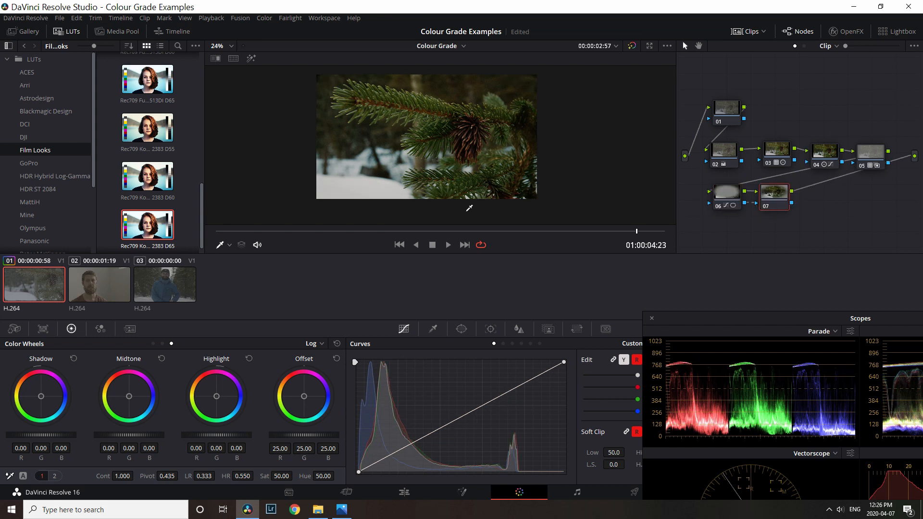
key("shift+h")
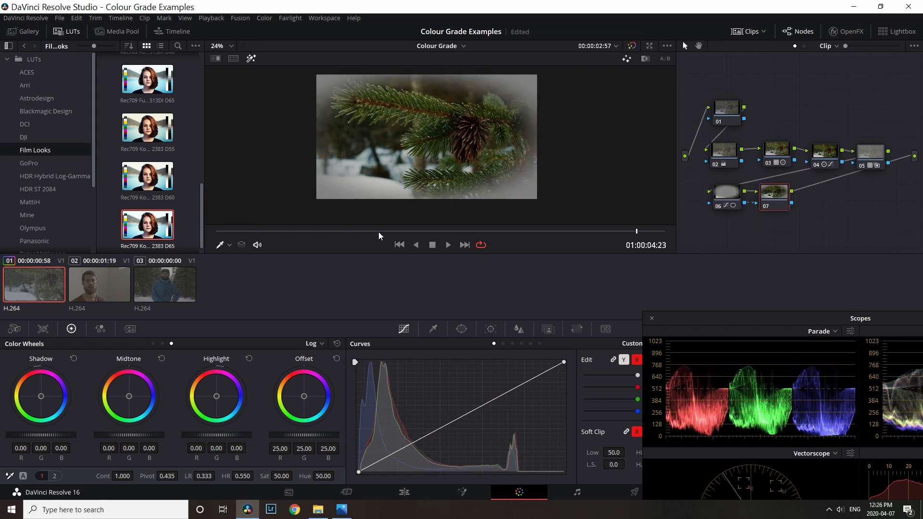
key("shift+h")
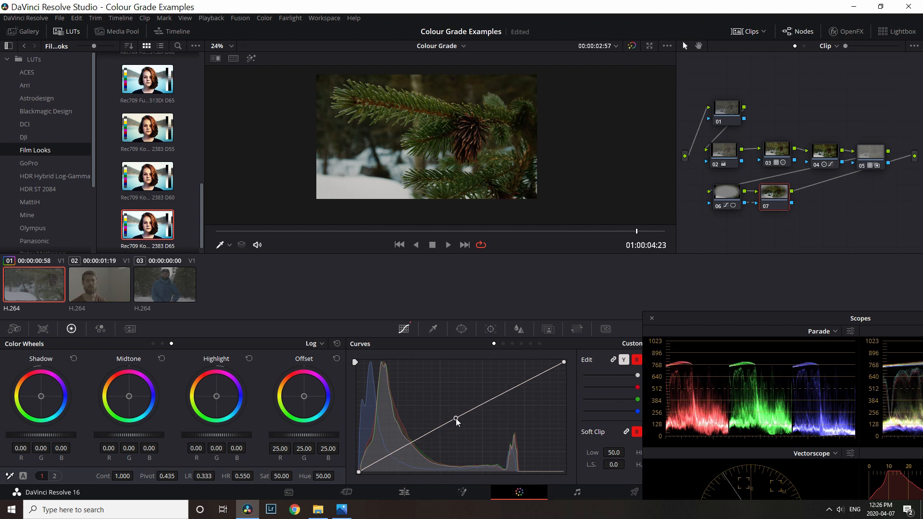
left_click(451, 419)
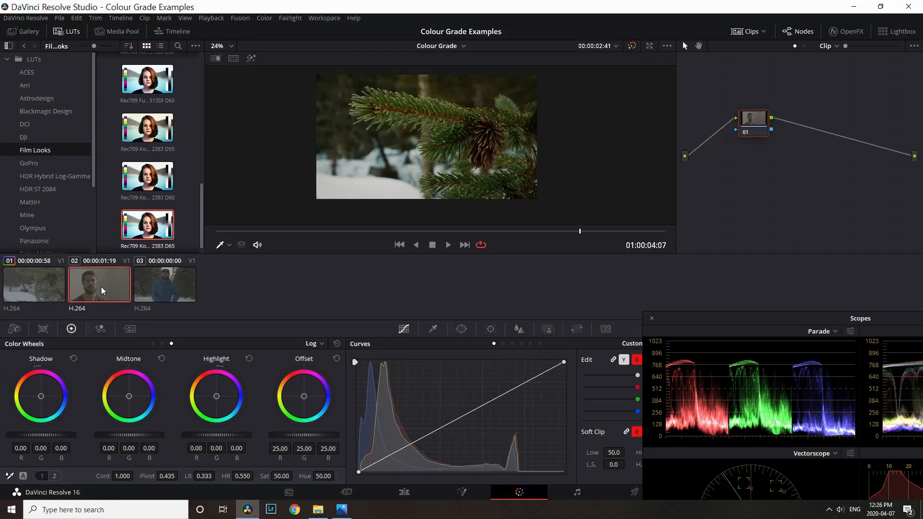
Step: Switch to clip 02, play it through and return the playhead near its start
left_click(100, 286)
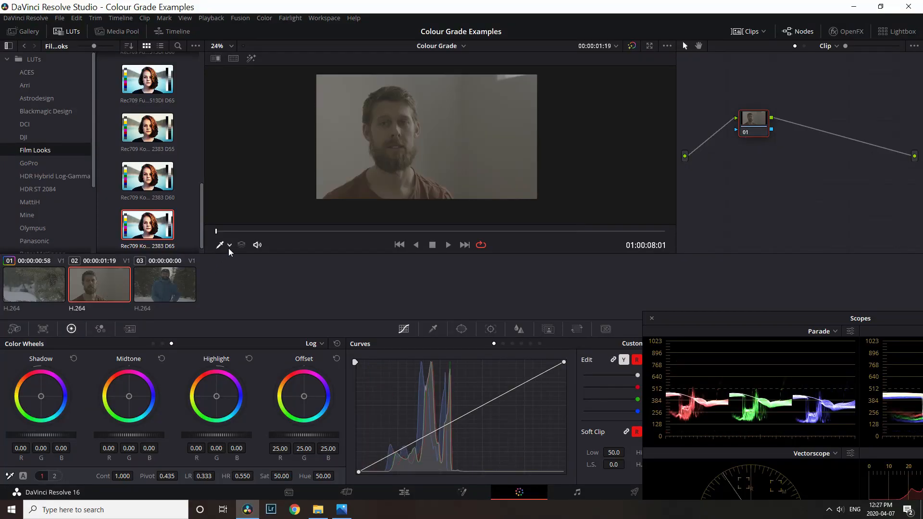
key("space")
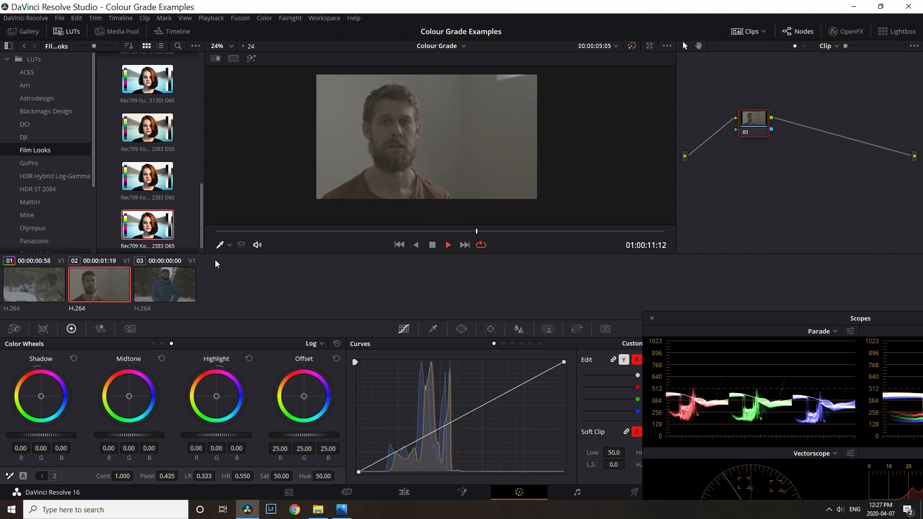
left_click(222, 232)
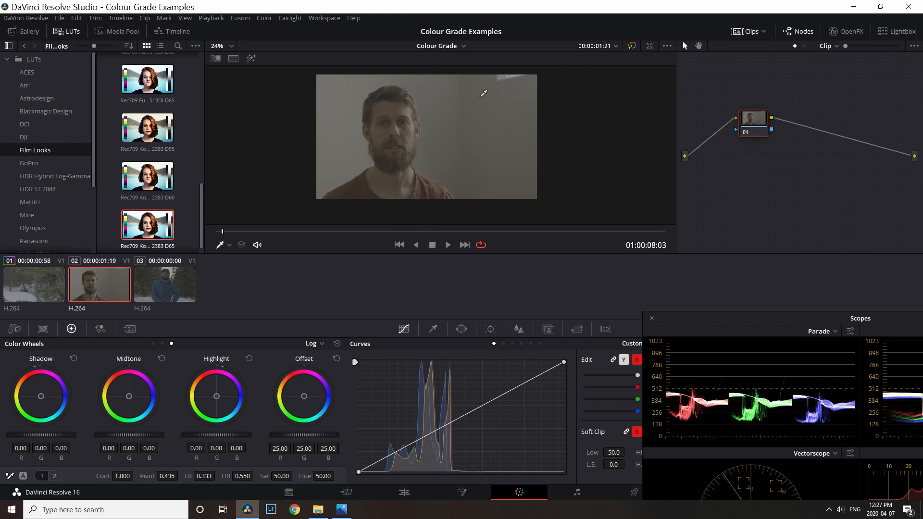
Step: Add two serial nodes after node 01 and arrange nodes 02 and 03 in a row beneath it
left_click_drag(740, 122, 718, 126)
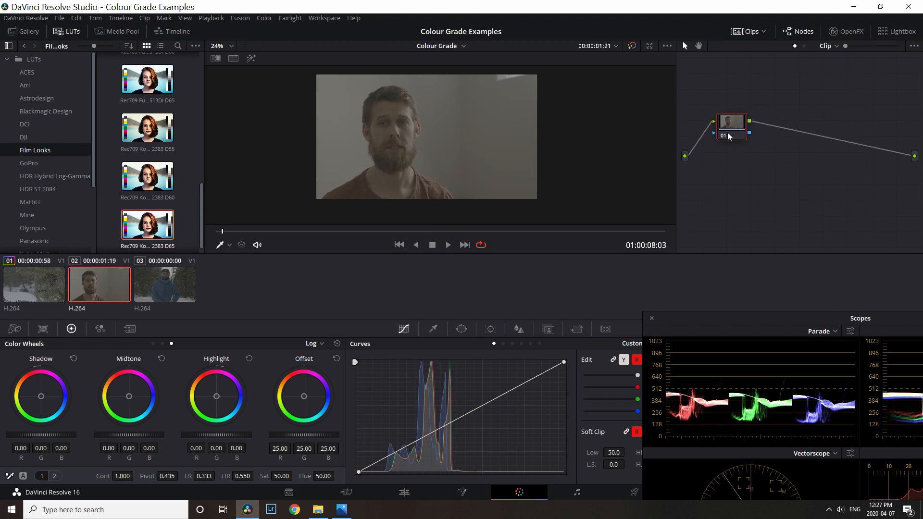
key("alt+s")
key("alt+s")
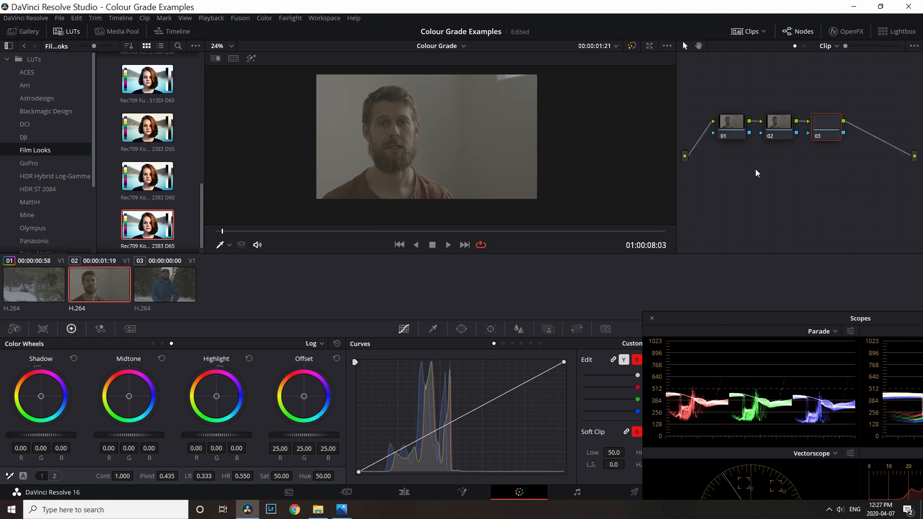
left_click_drag(757, 167, 834, 112)
left_click_drag(824, 119, 772, 163)
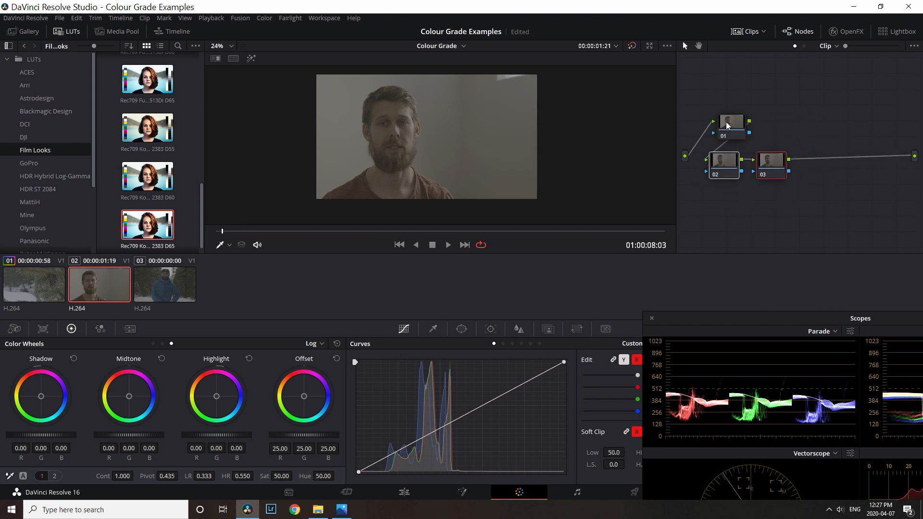
left_click_drag(727, 125, 717, 125)
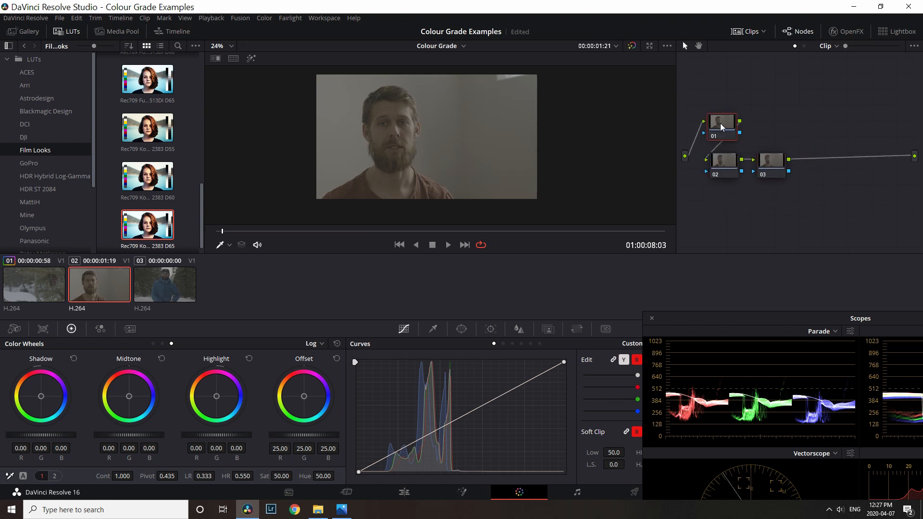
left_click(714, 176)
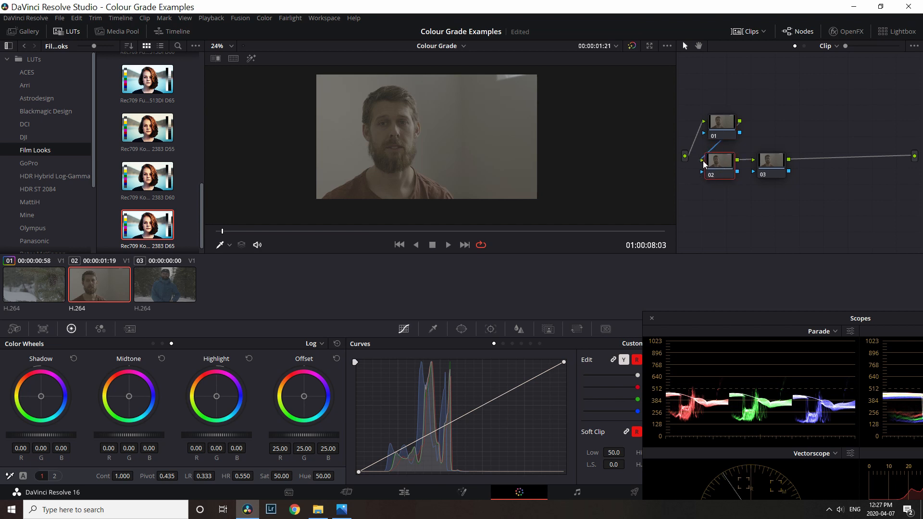
left_click(770, 168)
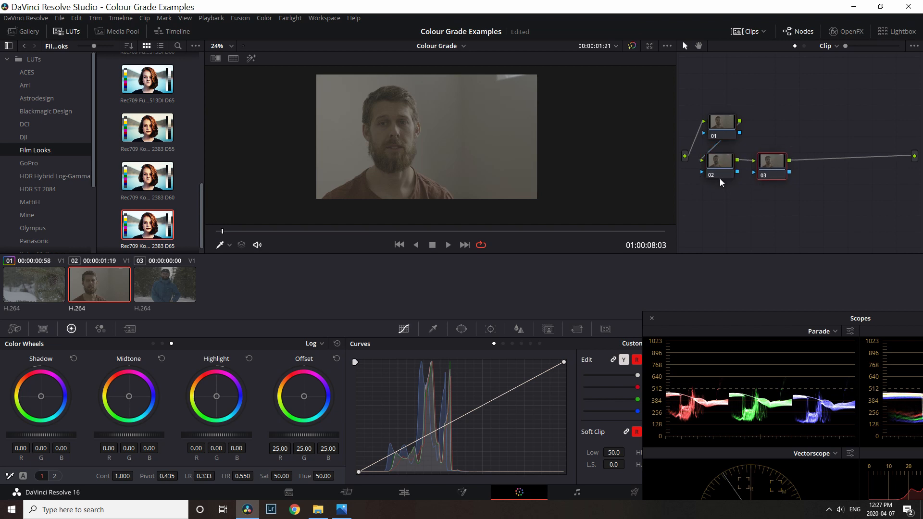
Step: Apply the GHa Daylight LUT from the favorites to node 03
scroll(42, 223, "down", 3)
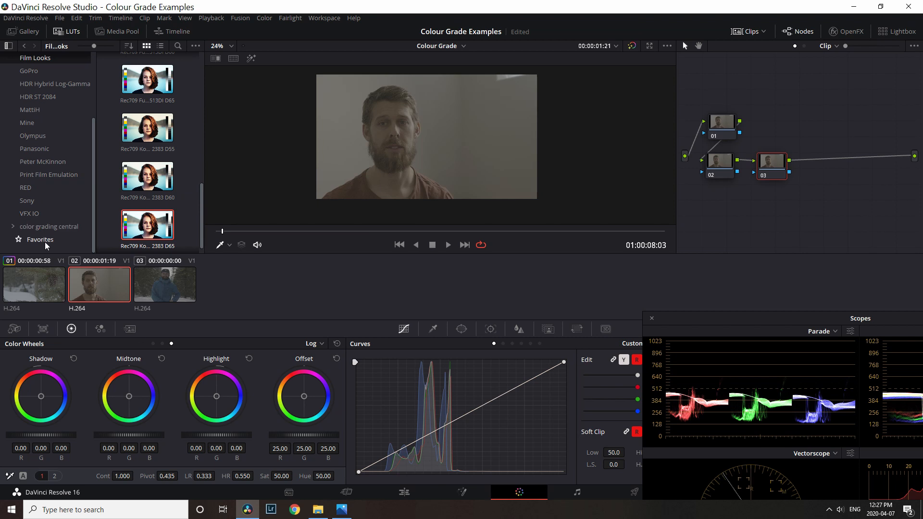
left_click(45, 241)
Step: Balance node 02's exposure with primary lift -0.01, gamma 0.01 and gain 1.09, and return its saturation to 50
left_click(153, 344)
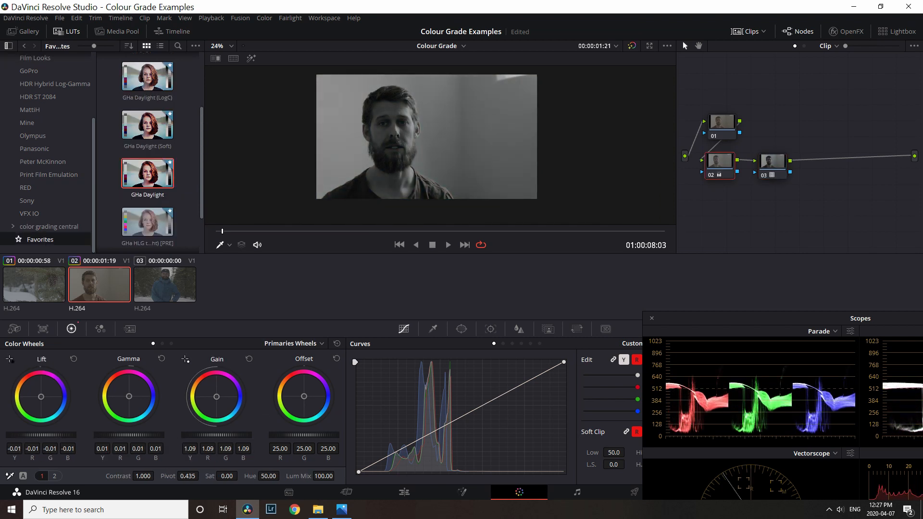
double_click(210, 476)
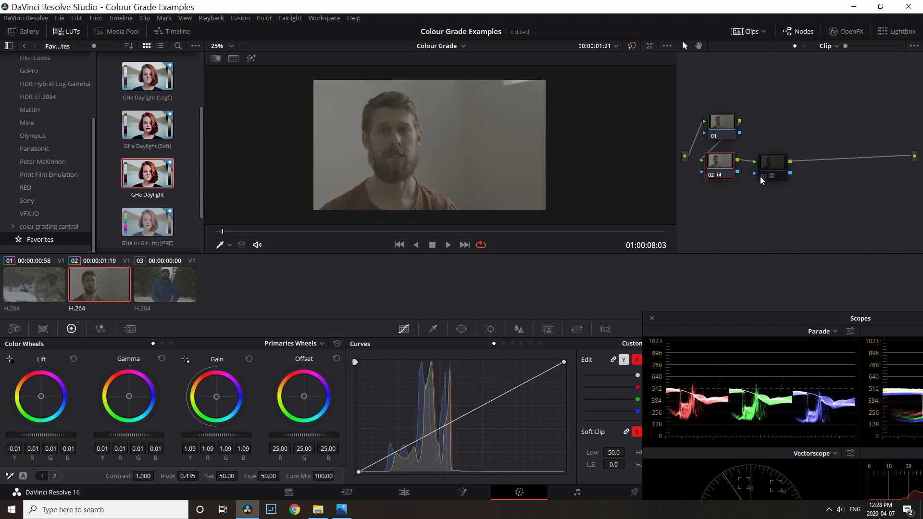
left_click(763, 178)
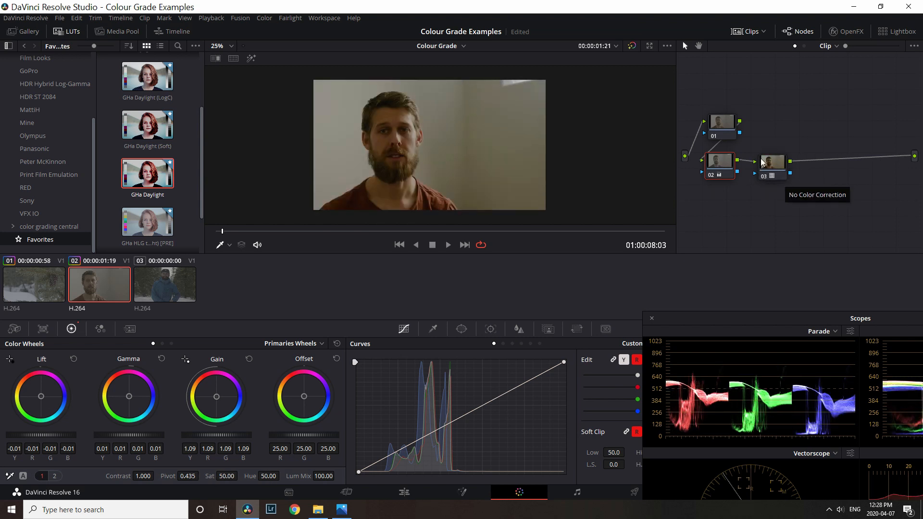
Step: White-balance node 02 with offset 24.38, 24.70, 26.65, judging it at saturation 100 with node 03 off, and restore saturation to 50
left_click(765, 177)
left_click_drag(225, 476, 384, 473)
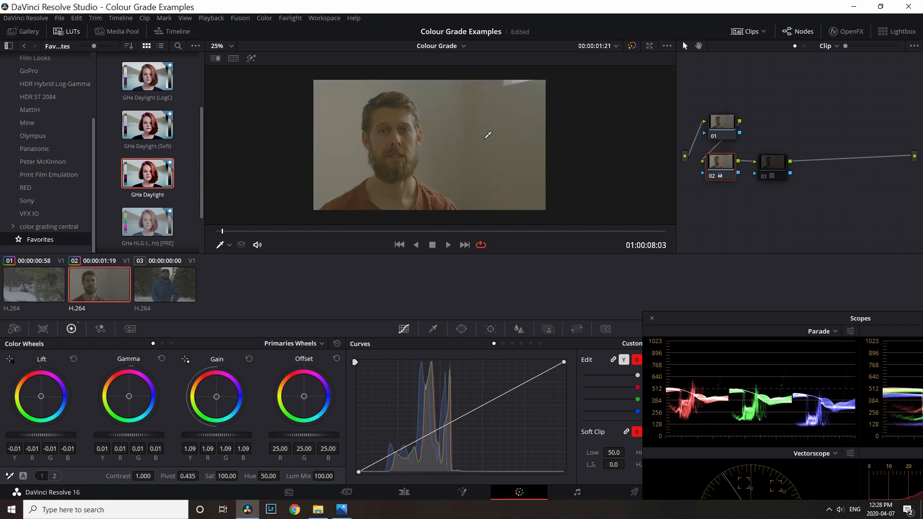
left_click_drag(304, 396, 348, 433)
double_click(212, 476)
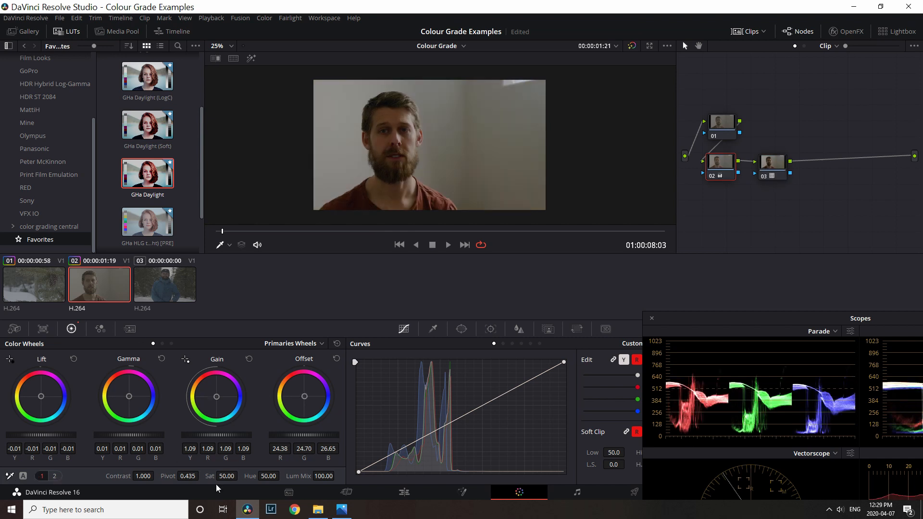
Step: Raise node 02's gamma to 0.02 and compare the image with the node off and on
left_click_drag(126, 435, 140, 435)
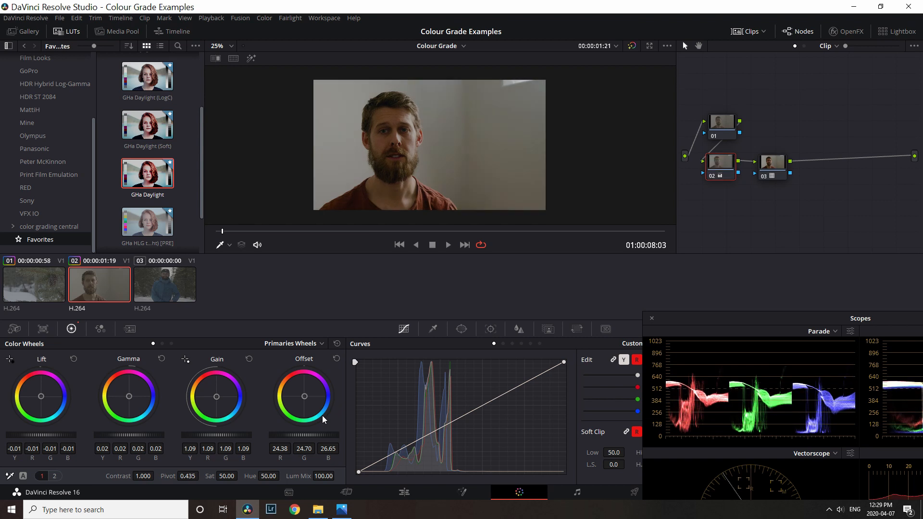
key("ctrl+d")
key("ctrl+d")
key("ctrl+d")
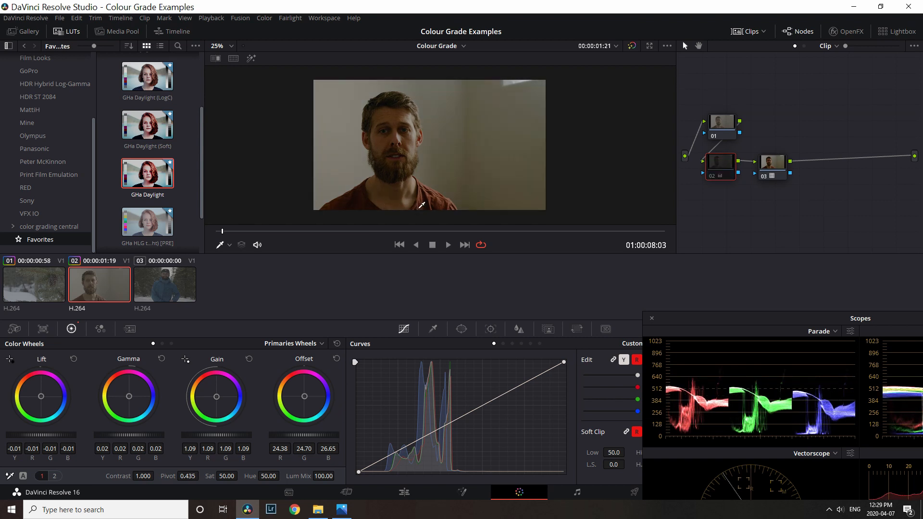
Step: Turn node 02 back on and add two serial nodes after node 03
key("ctrl+d")
left_click(773, 166)
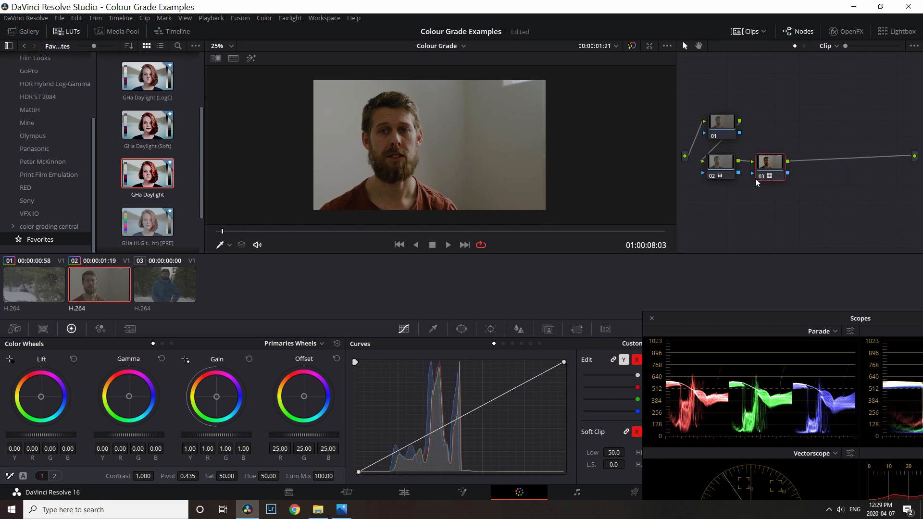
key("alt+s")
key("alt+s")
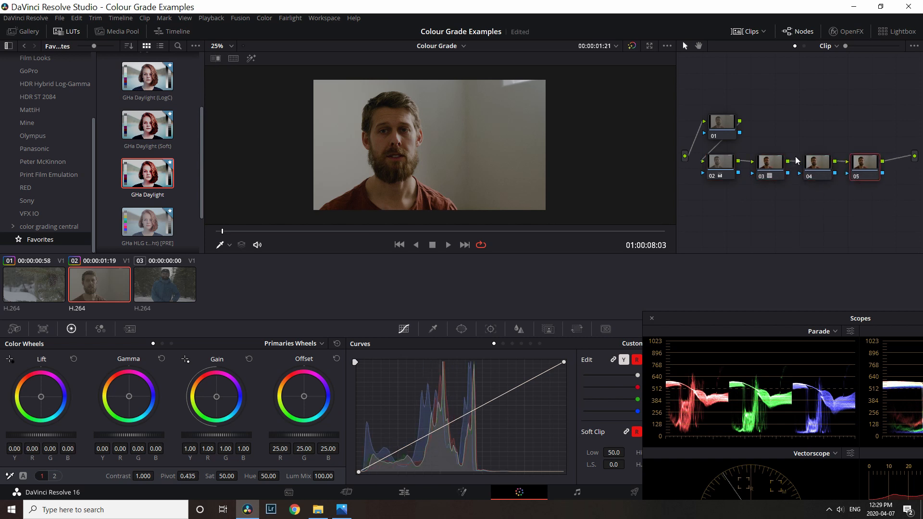
Step: Cool node 04 with offset 19.73, 25.51, 30.05, warm its gain to 1.04, 0.99, 0.95, and reduce saturation to 31.80
left_click(816, 171)
left_click_drag(305, 396, 306, 398)
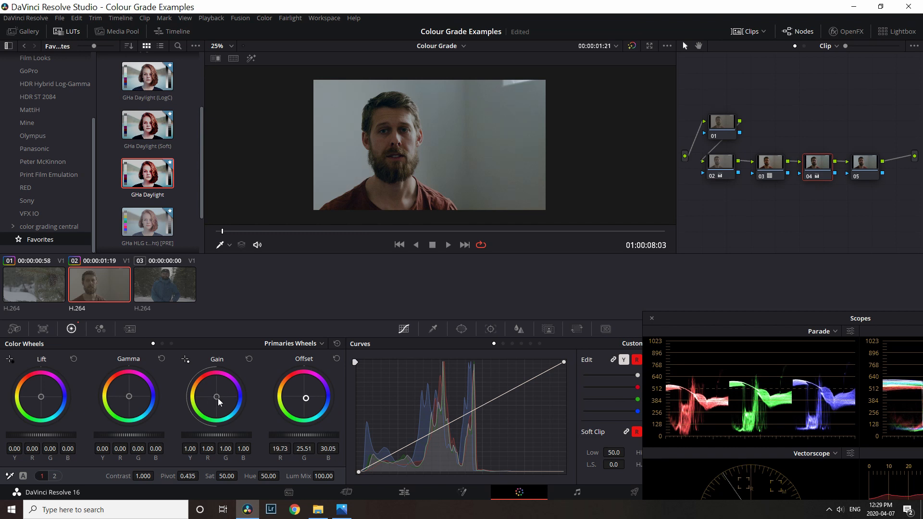
left_click_drag(217, 398, 215, 397)
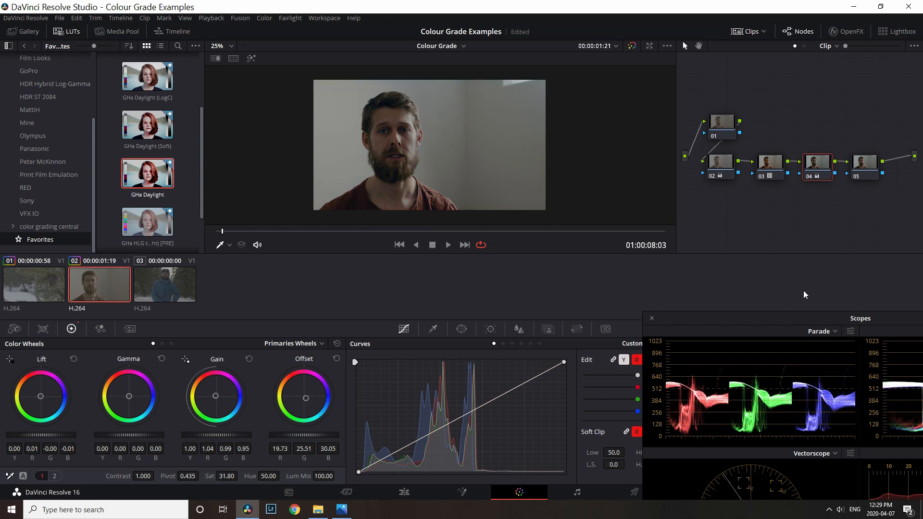
Step: Add a layer node to node 04 and arrange the two nodes one above the other
key("alt+l")
left_click_drag(816, 167, 810, 166)
left_click_drag(810, 205, 807, 202)
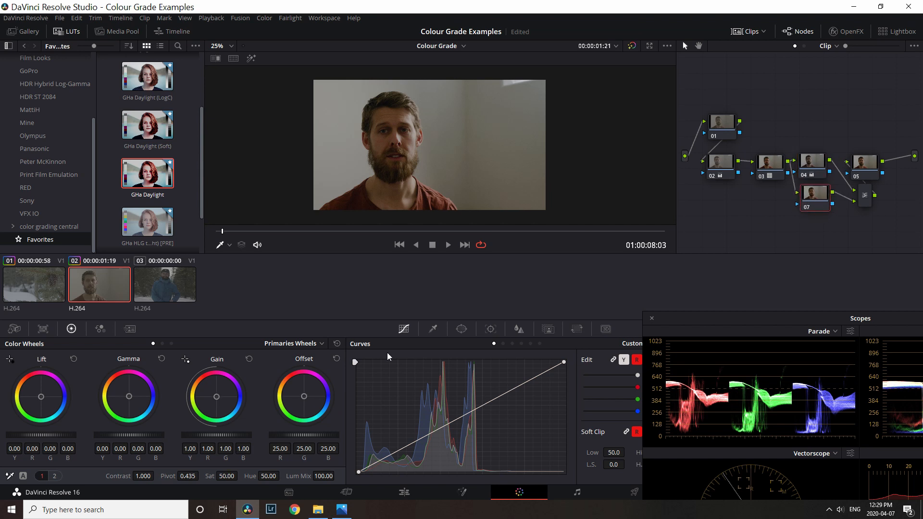
Step: Qualify the man's skin tones on node 07 by sampling his face, with the highlight view on to check the selection
left_click(432, 329)
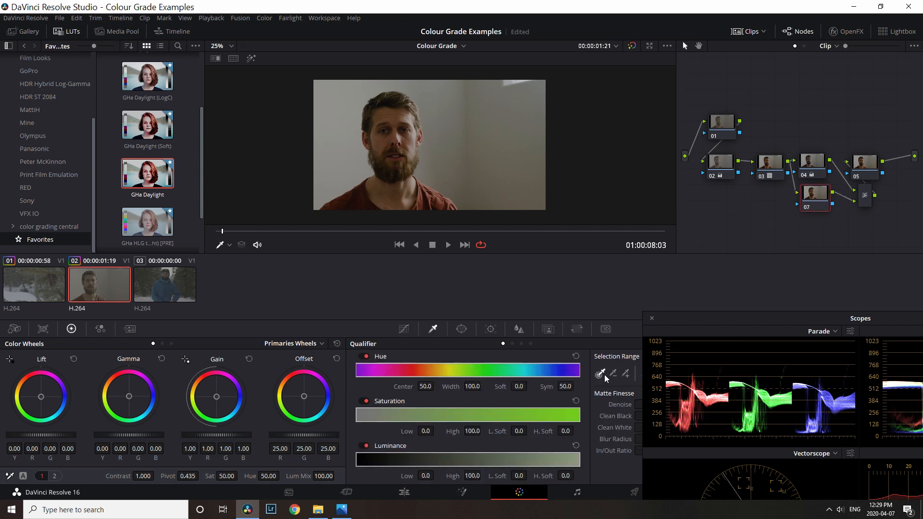
left_click(382, 141)
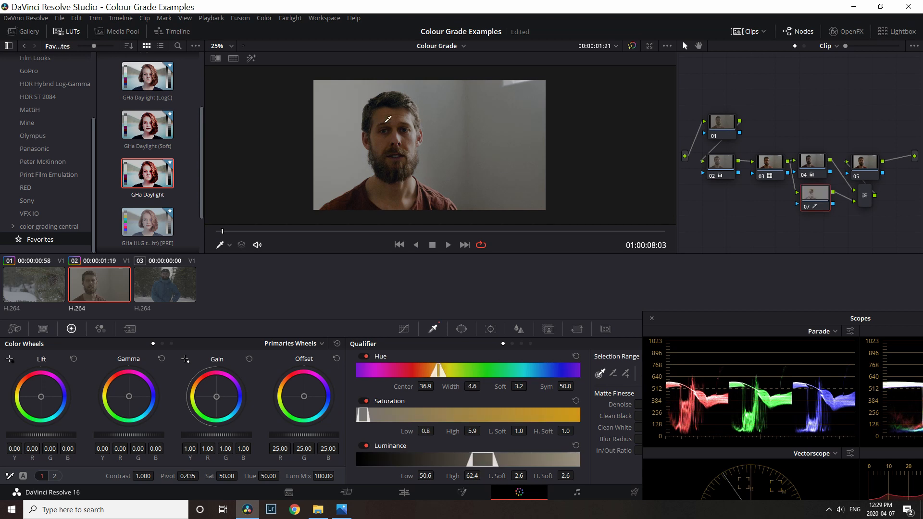
key("shift+h")
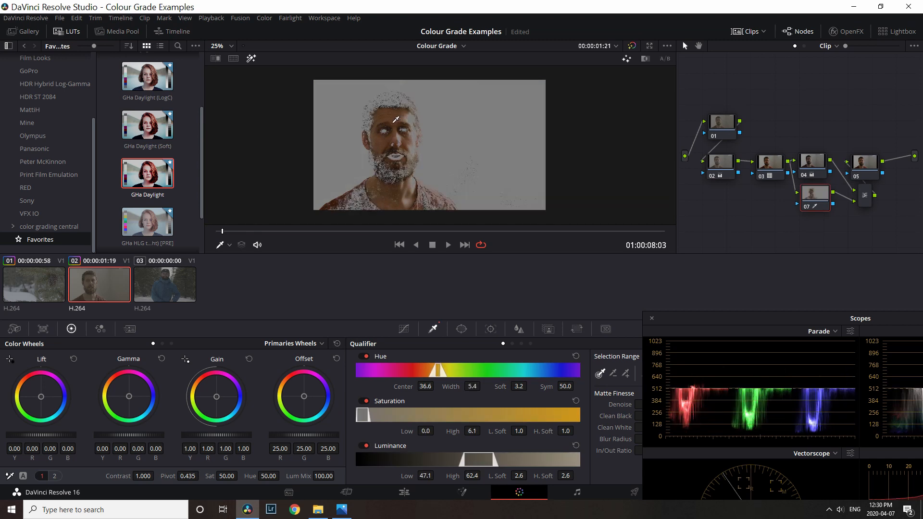
mouse_move(411, 145)
left_mouse_down()
mouse_move(396, 153)
mouse_move(386, 106)
left_mouse_up()
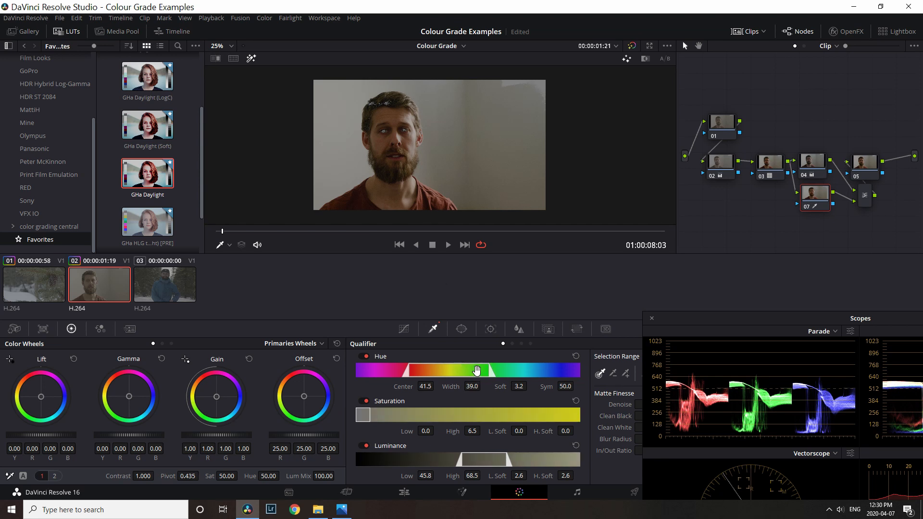
Step: Refine the skin qualifier to hue center 33.6, width 23.1 and soft 6.4, add a 25.3 blur radius, and save the project
left_click_drag(490, 373, 461, 377)
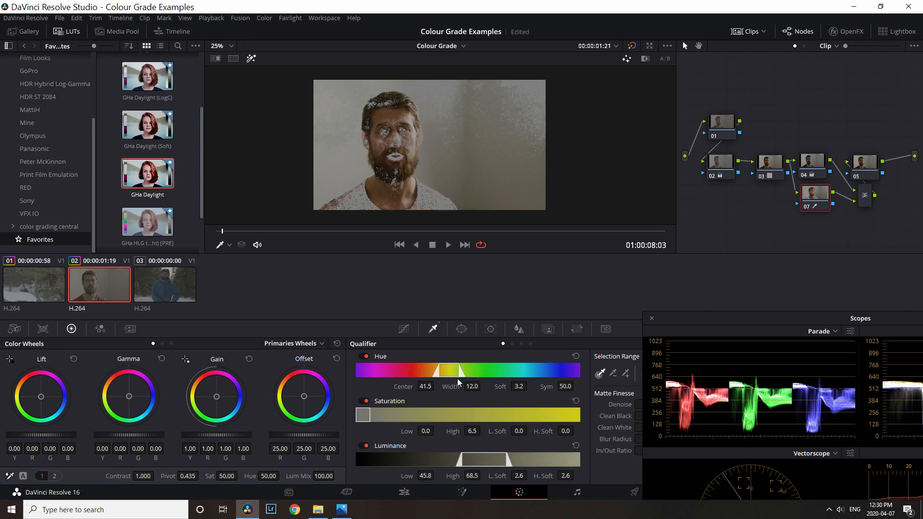
left_click_drag(452, 374, 442, 374)
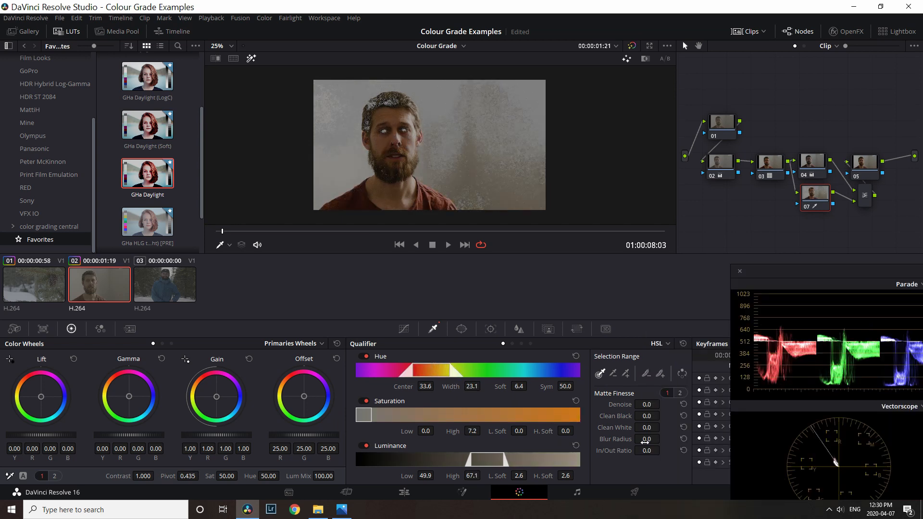
left_click_drag(656, 439, 721, 439)
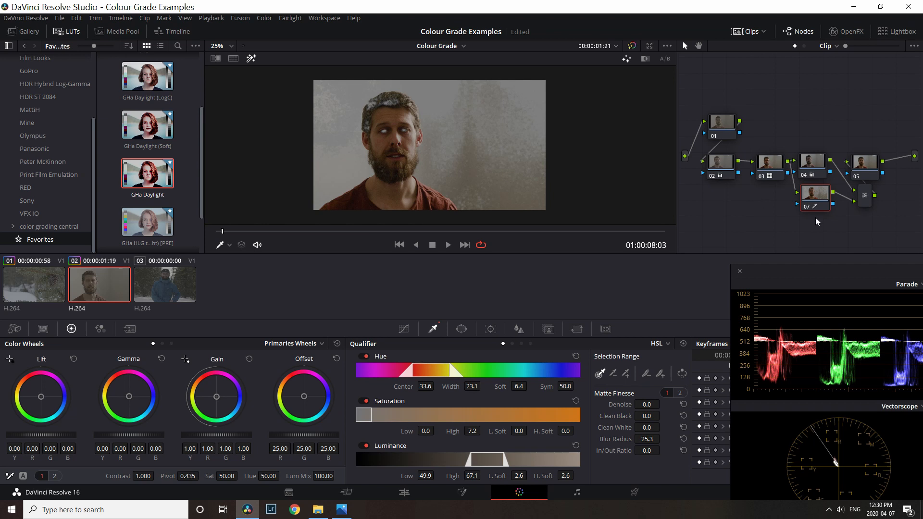
left_click_drag(815, 199, 810, 200)
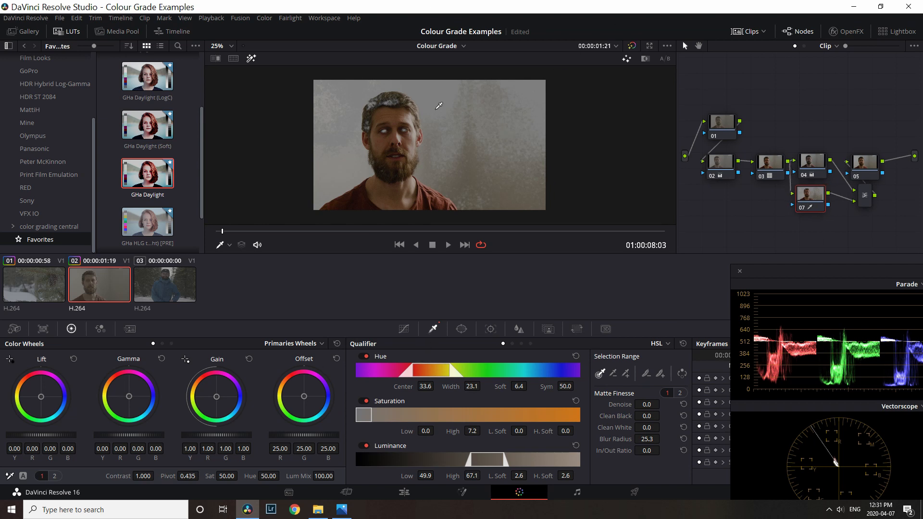
key("ctrl+s")
Step: Draw a closed curve window on node 07 around the man's head, neck and shoulders
left_click(462, 329)
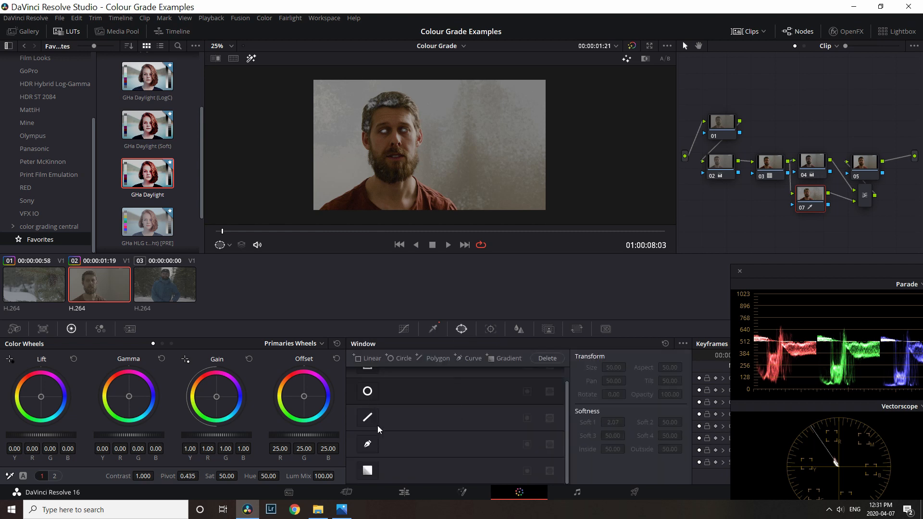
left_click(367, 444)
left_click(313, 210)
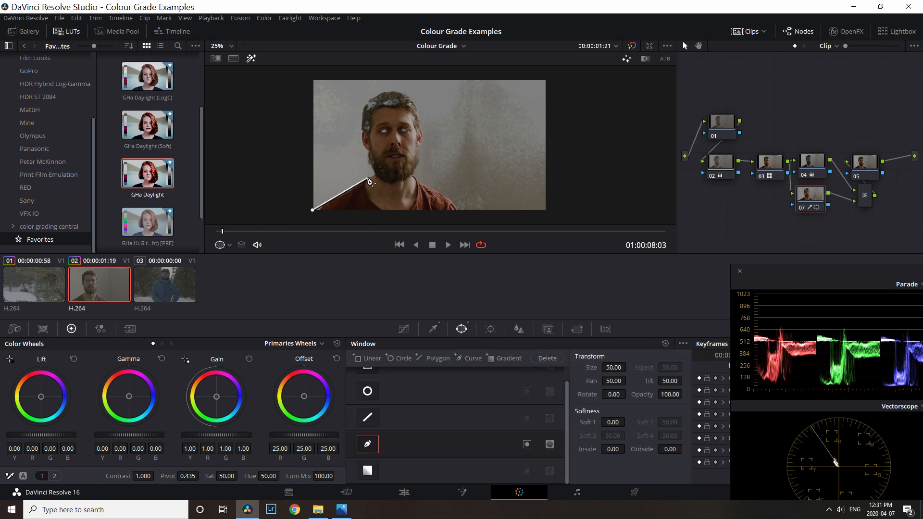
left_click(364, 172)
left_click(361, 154)
left_click(354, 140)
left_click(351, 107)
left_click(359, 87)
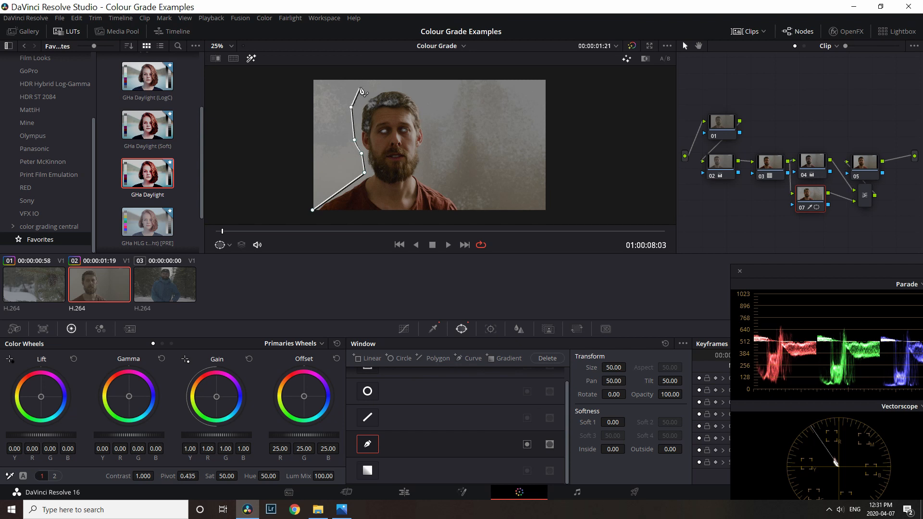
left_click(394, 81)
left_click(426, 86)
left_click(443, 108)
left_click(443, 131)
left_click(430, 146)
left_click(423, 165)
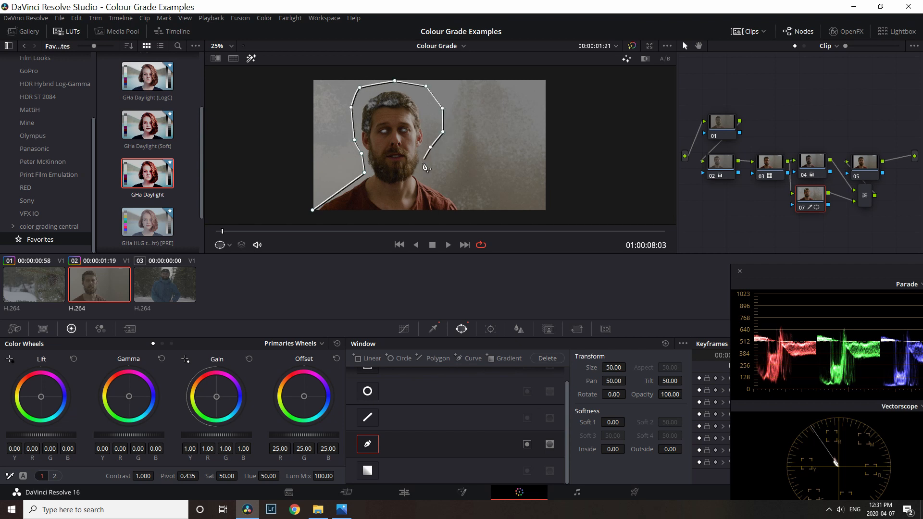
left_click(423, 178)
left_click(453, 193)
left_click(476, 217)
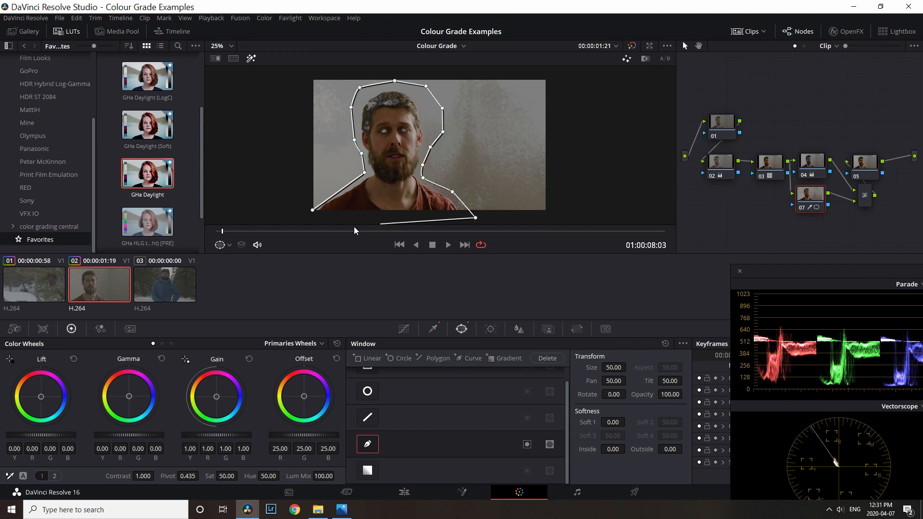
left_click(321, 220)
left_click(310, 219)
left_click(312, 210)
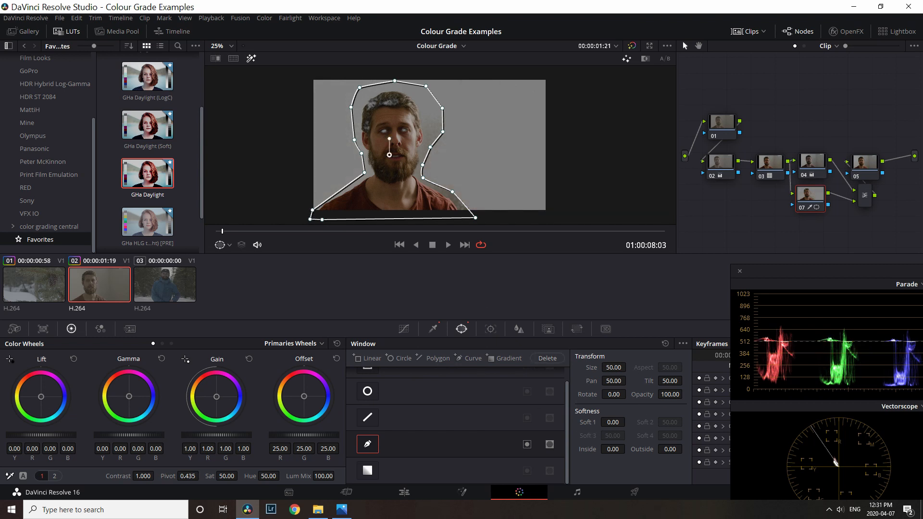
Step: Soften the curve window to 27.60, enlarge it to size 51.12, and shift it and its shoulder point outward around the man
left_click_drag(613, 422, 627, 423)
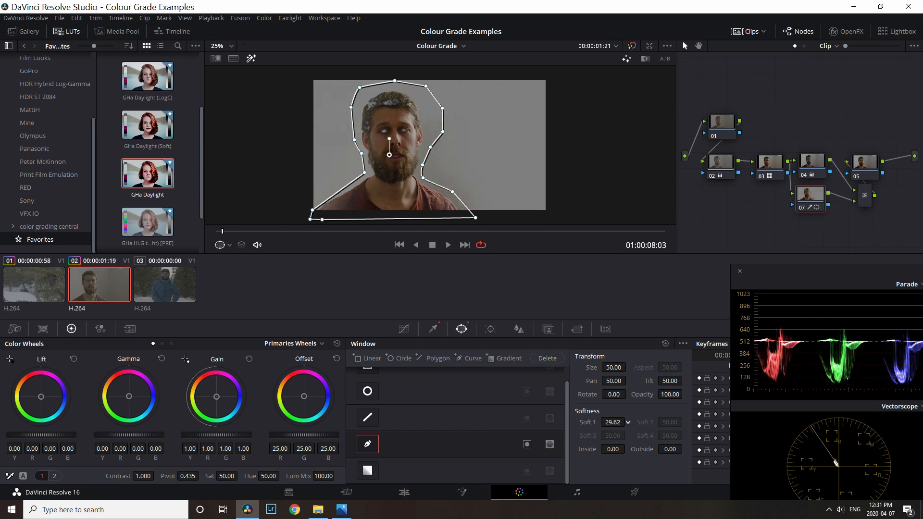
left_click_drag(614, 368, 624, 368)
left_click_drag(400, 164, 394, 164)
left_click_drag(302, 217, 288, 207)
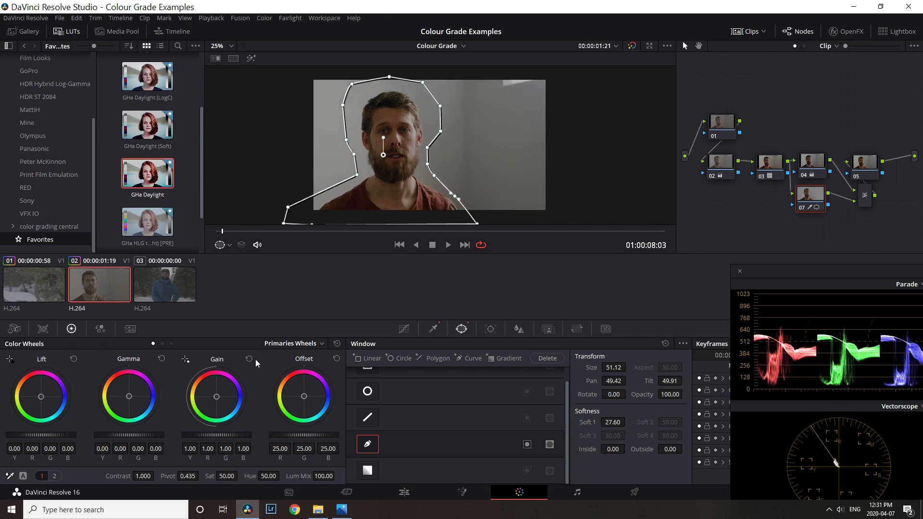
Step: Grade the skin with log wheels: shadow 0.04, -0.01, -0.01, midtone 0.04, -0.01, -0.05 and highlight -0.06, 0.01, 0.08
left_click(171, 344)
key("shift+h")
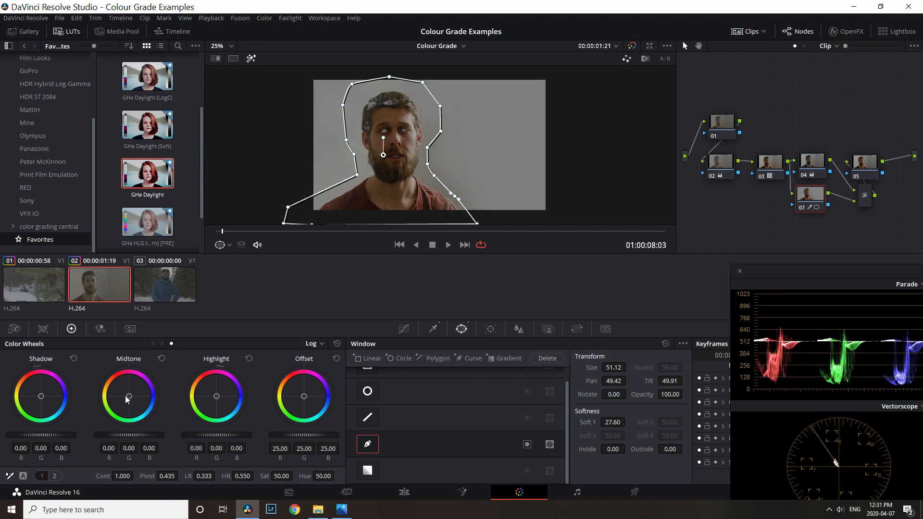
left_click_drag(130, 403, 128, 395)
left_click_drag(42, 398, 41, 395)
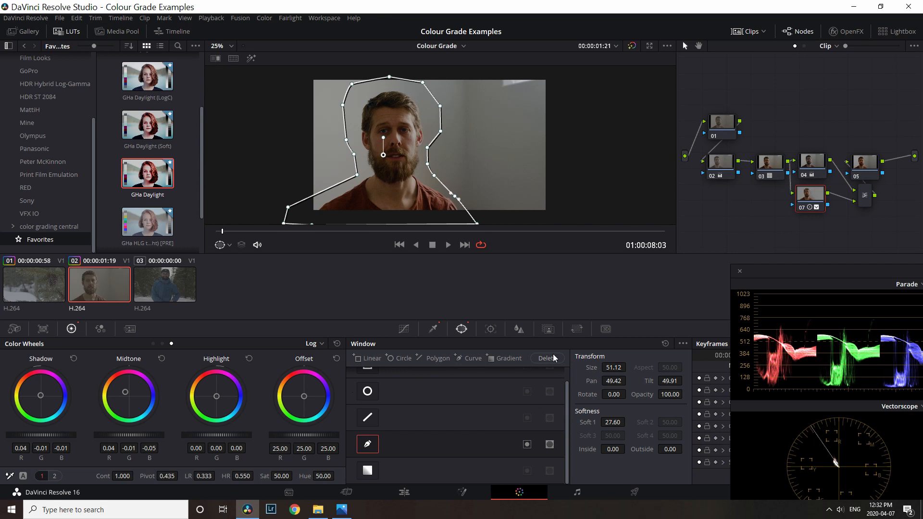
left_click_drag(217, 400, 216, 397)
Step: Set node 07's log low range to 0.296 and high range to 0.512 while checking the face up close
scroll(390, 175, "up", 4)
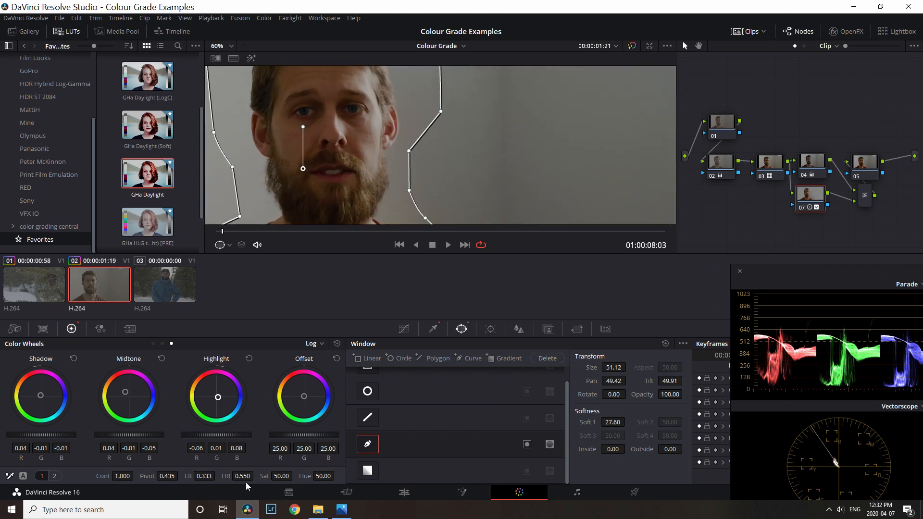
left_click_drag(257, 476, 229, 474)
left_click_drag(217, 476, 218, 476)
scroll(377, 117, "down", 5)
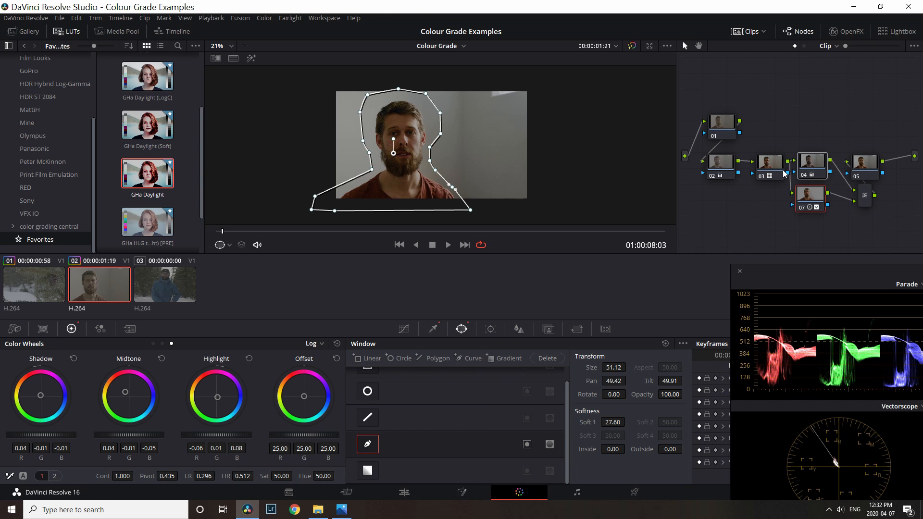
Step: Compare the image with nodes 04 and 07 switched off and on
key("ctrl+d")
key("ctrl+d")
key("ctrl+d")
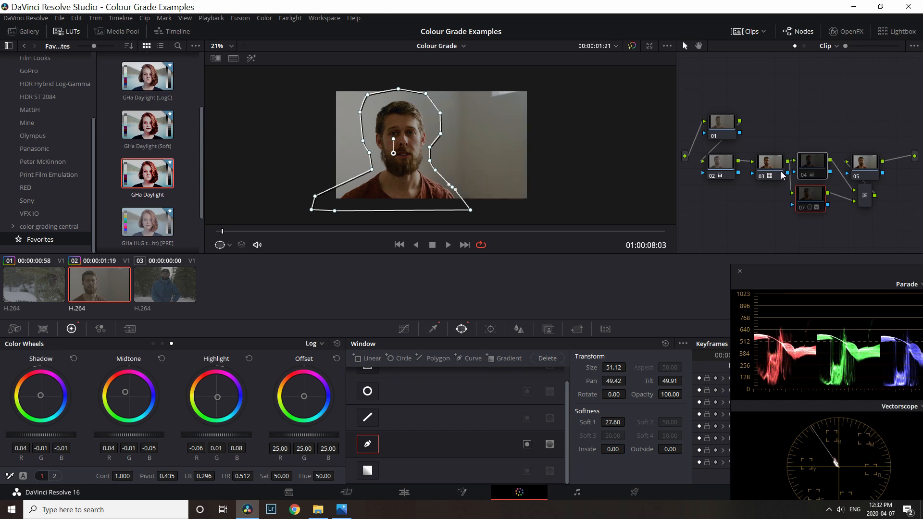
key("ctrl+d")
key("ctrl+d")
key("ctrl+d")
key("ctrl+d")
key("ctrl+d")
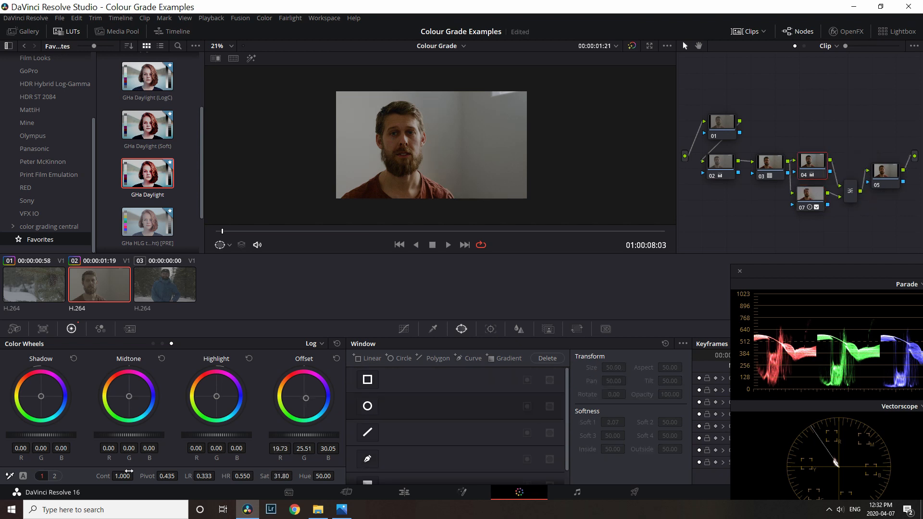
Step: Set node 04's contrast to 1.232 with pivot 0.359 and inspect the face up close
left_click_drag(128, 473, 168, 475)
scroll(370, 126, "up", 5)
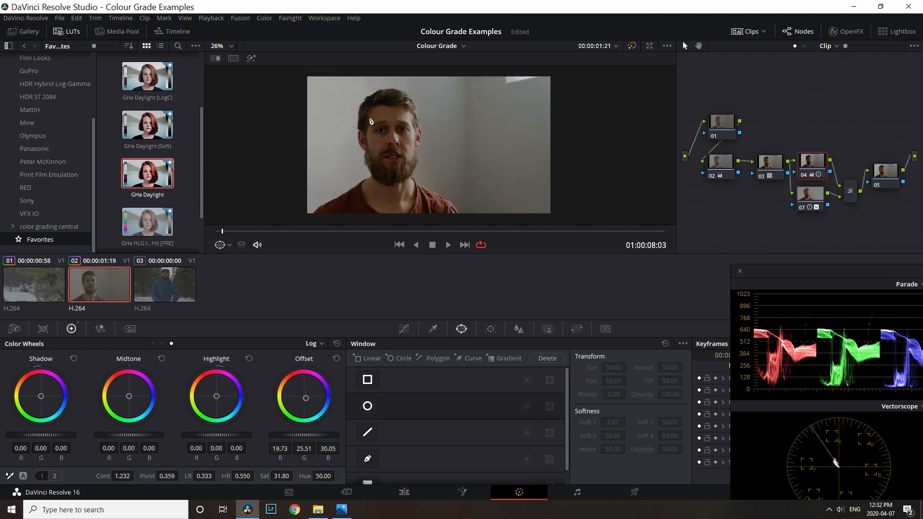
left_click_drag(345, 77, 429, 170)
scroll(425, 202, "up", 3)
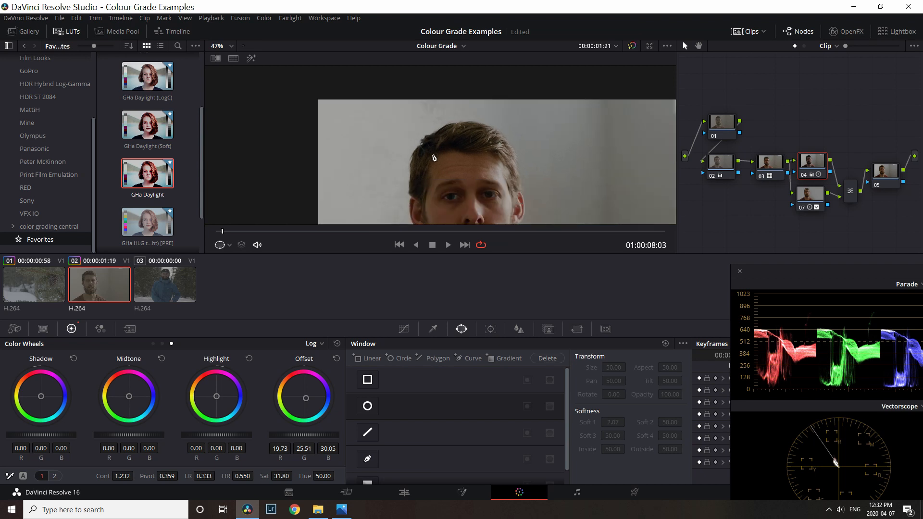
Step: Apply temporal noise reduction to node 01 using 1 frame and luma and chroma thresholds of 4.6
left_click(729, 131)
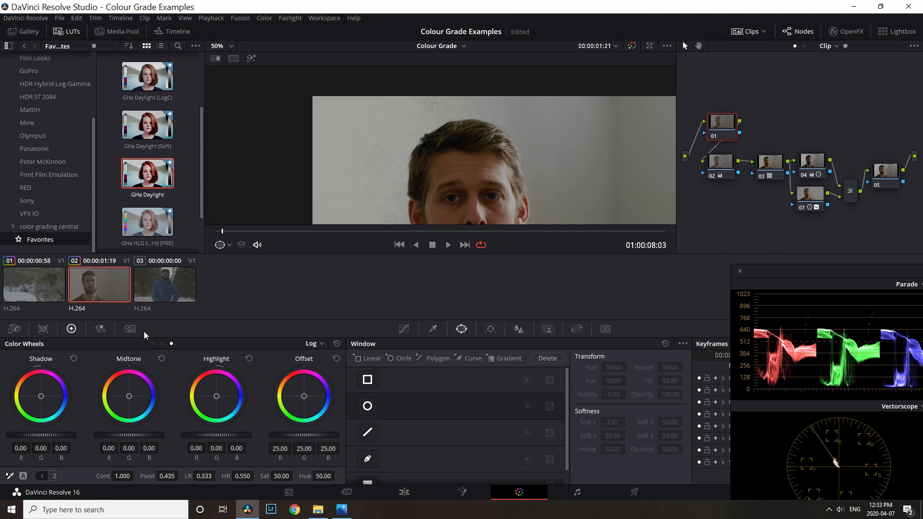
left_click(130, 330)
left_click(65, 370)
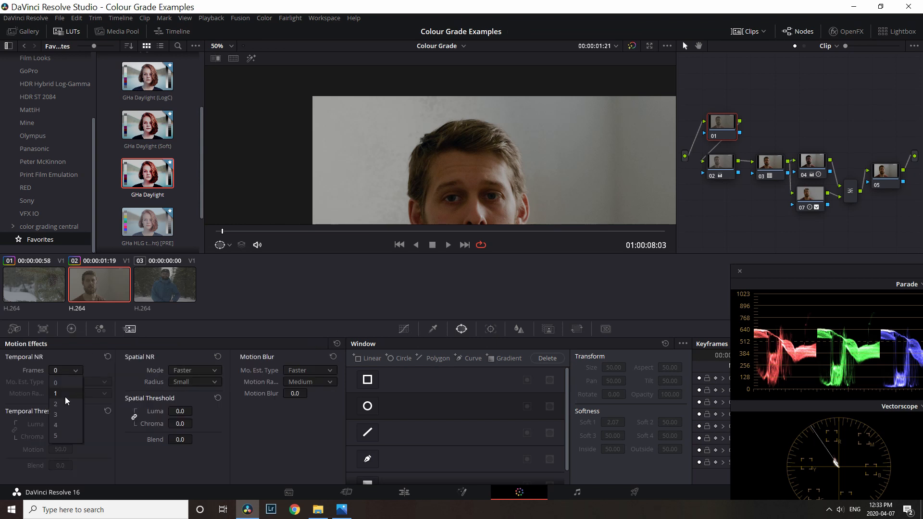
left_click(63, 396)
left_click_drag(53, 426, 76, 424)
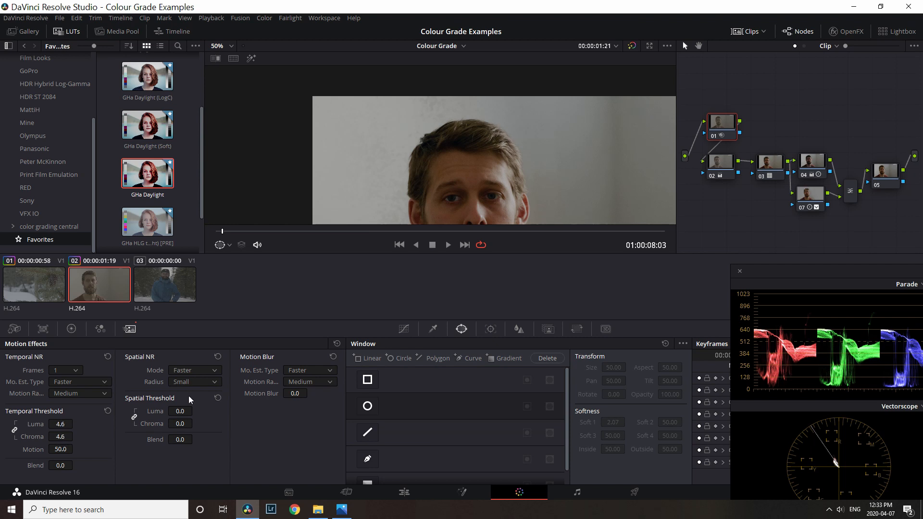
Step: Set node 01's spatial noise reduction luma and chroma thresholds to 5.6
left_click_drag(195, 411, 260, 410)
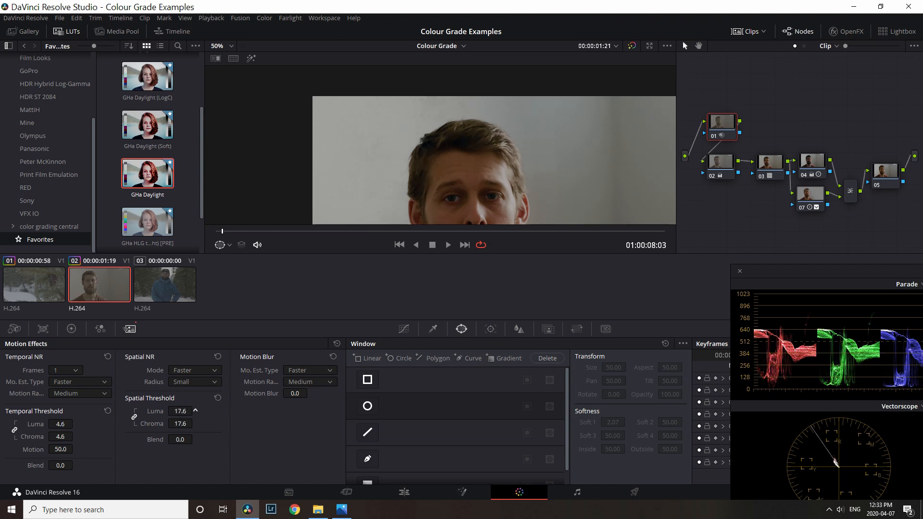
left_click_drag(195, 411, 169, 411)
mouse_move(177, 411)
left_mouse_down()
mouse_move(174, 438)
mouse_move(178, 412)
left_mouse_up()
Step: Play back the portrait clip to check the noise reduction
key("space")
scroll(463, 140, "down", 4)
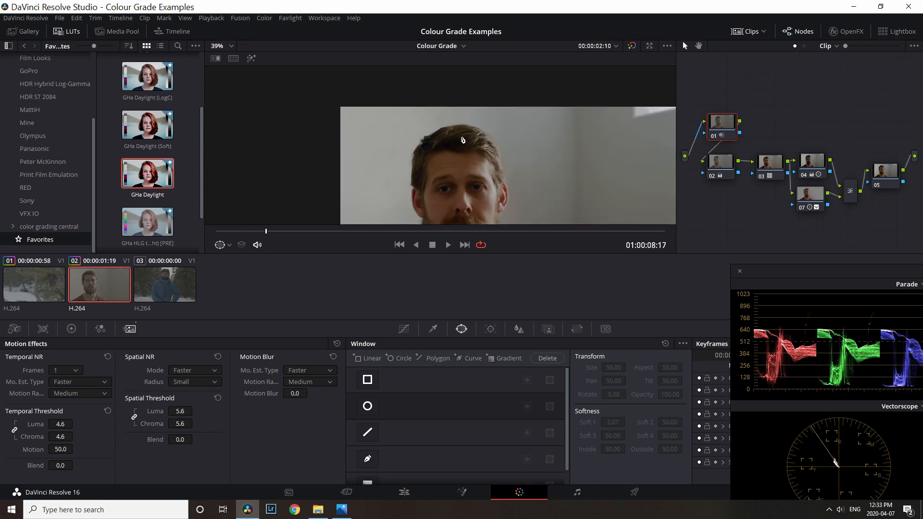
key("space")
key("space")
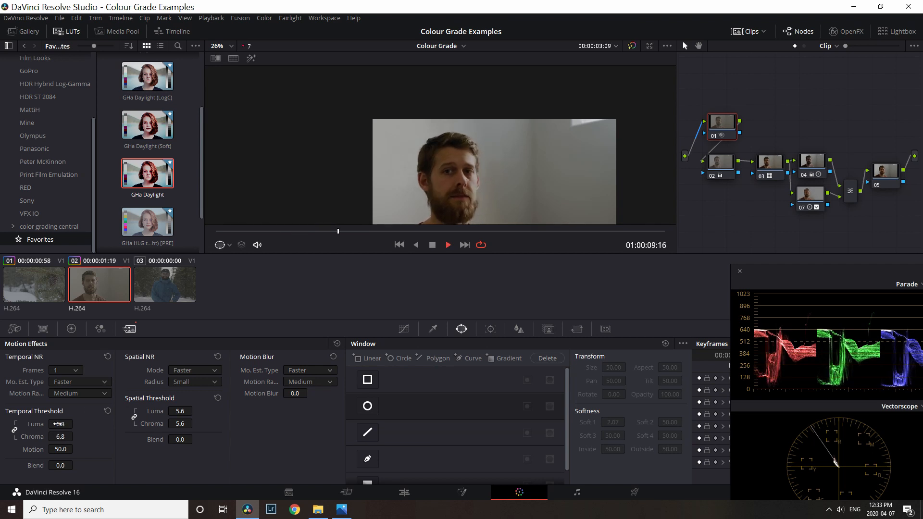
Step: Set node 04's contrast to 1.048 and view the whole portrait frame
left_click(812, 164)
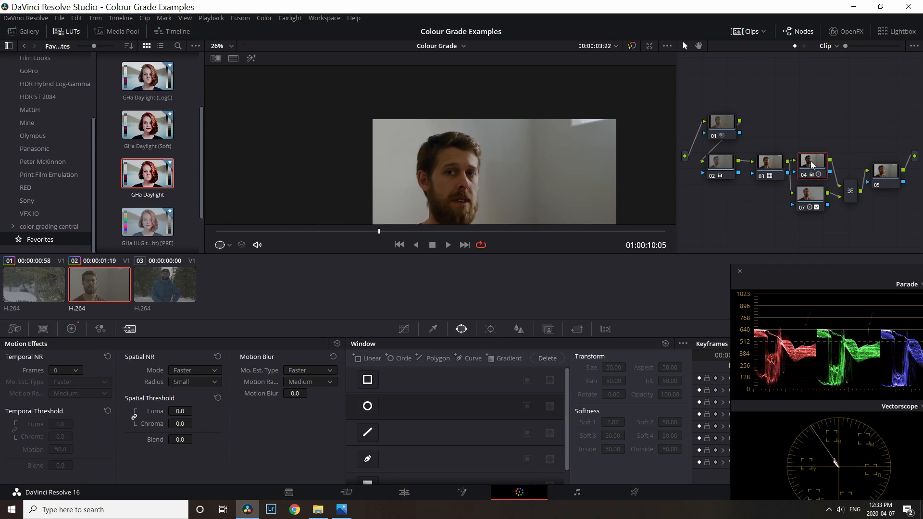
left_click(71, 329)
left_click_drag(158, 476, 136, 476)
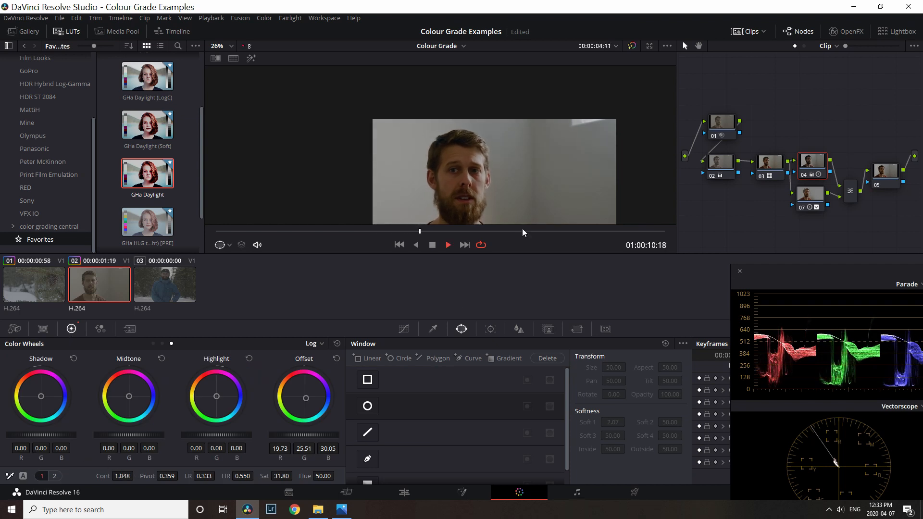
scroll(532, 189, "down", 3)
left_click_drag(507, 200, 474, 182)
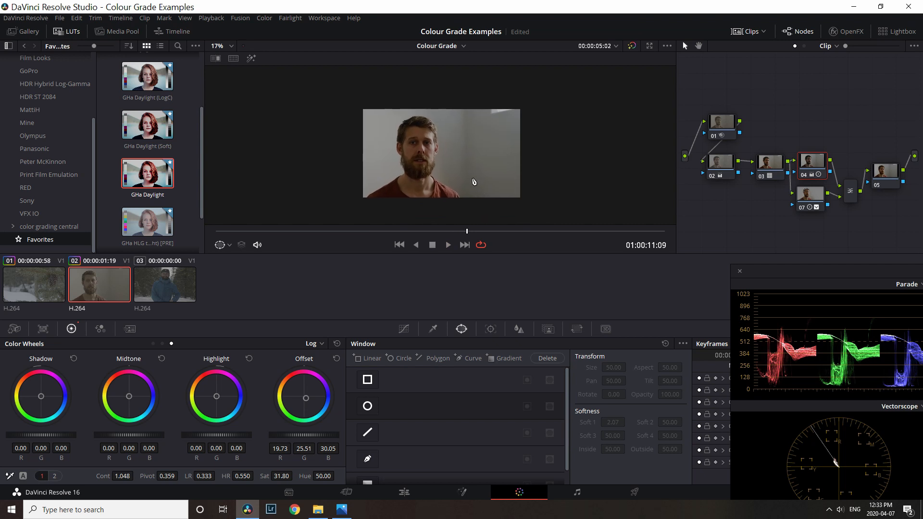
Step: On skin node 07, set contrast to 1.076, midtones to 0.15/0.10/0.06, highlights to -0.12/-0.05/0.02 and shadows to 0.03/-0.02/-0.02
left_click(813, 193)
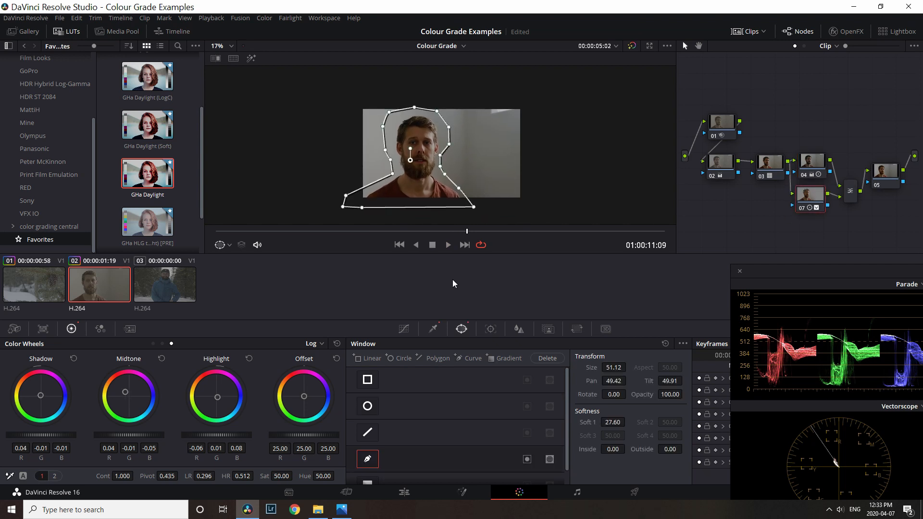
left_click_drag(126, 476, 136, 475)
left_click_drag(135, 436, 148, 436)
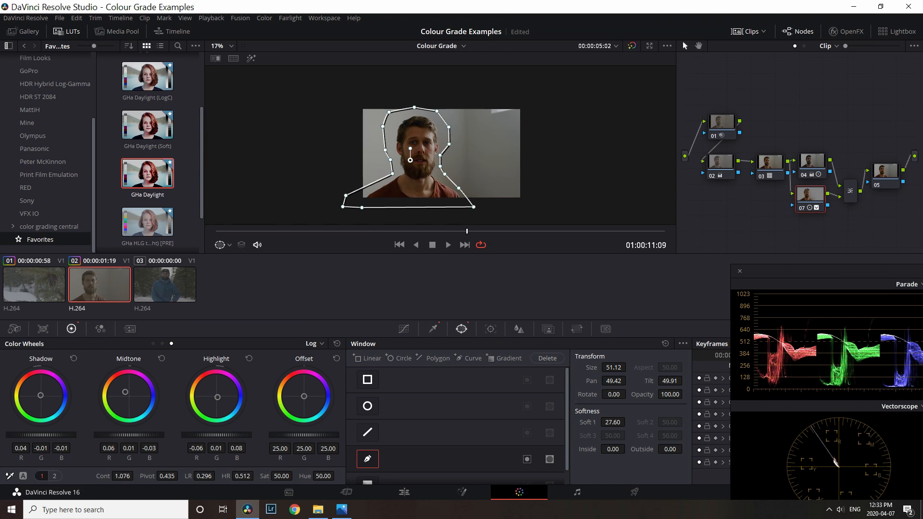
left_click_drag(218, 436, 210, 436)
left_click_drag(43, 437, 43, 437)
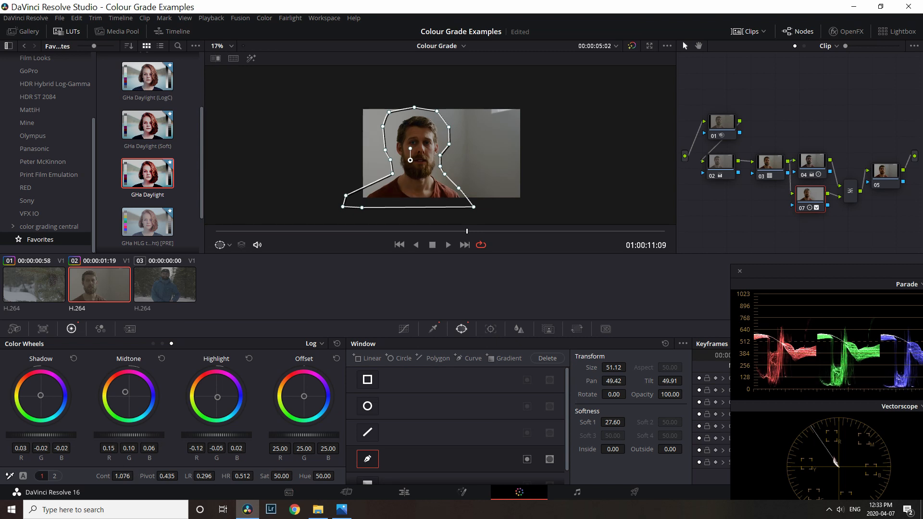
Step: Set node 07's saturation to 45.80 and inspect the face up close with the qualified area highlighted
left_click_drag(265, 476, 256, 480)
scroll(385, 162, "up", 4)
key("shift+h")
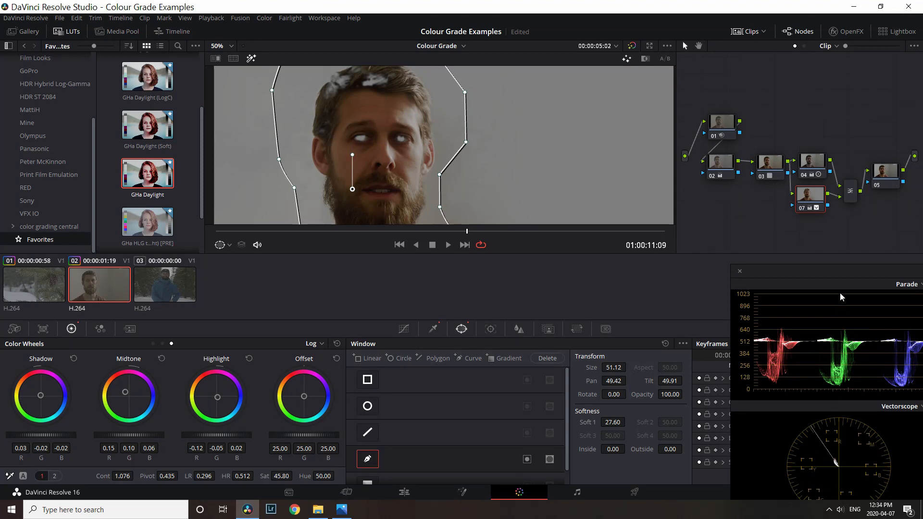
Step: Apply the Rec709 Fujifilm 3513DI D65 film look LUT to node 05 and set its key output gain to 0.139
left_click_drag(844, 276, 708, 164)
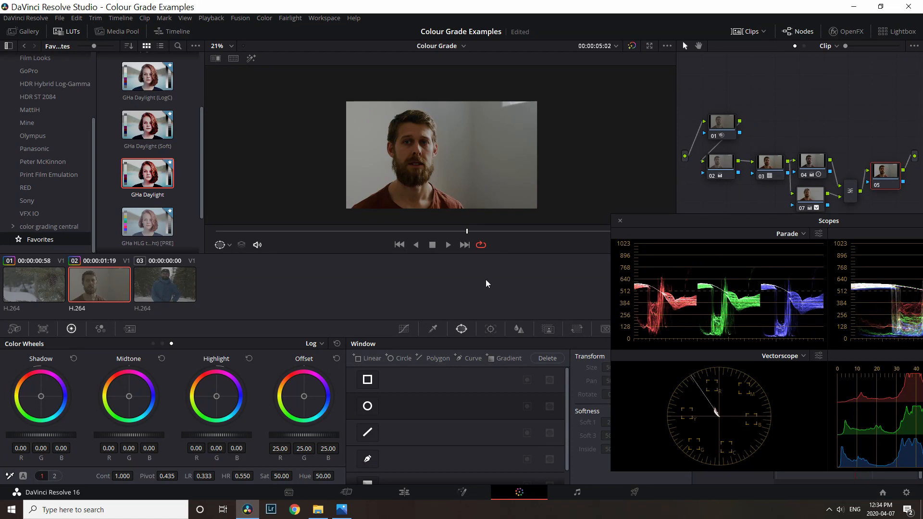
scroll(16, 127, "up", 4)
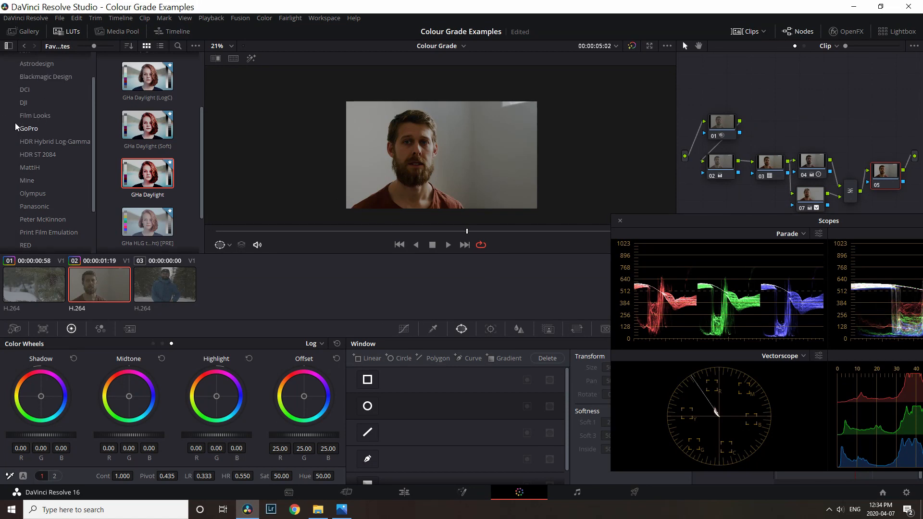
left_click(42, 117)
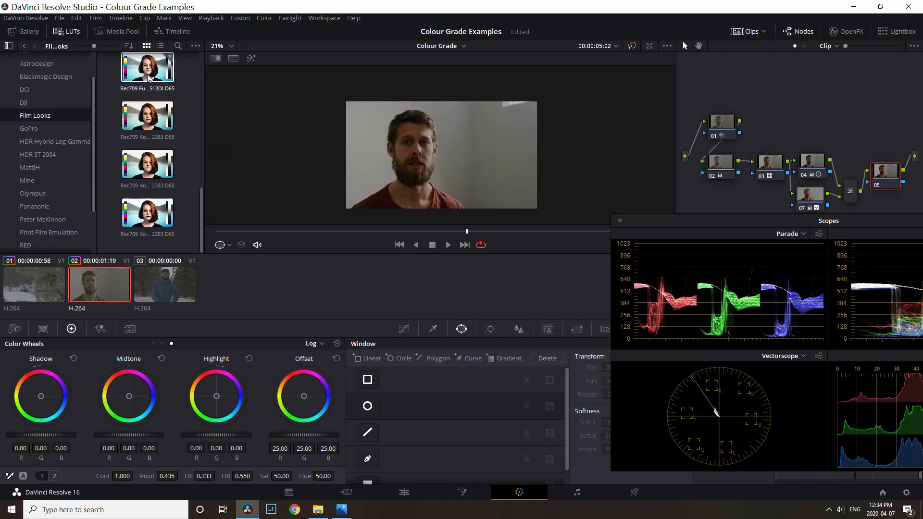
left_click(148, 78)
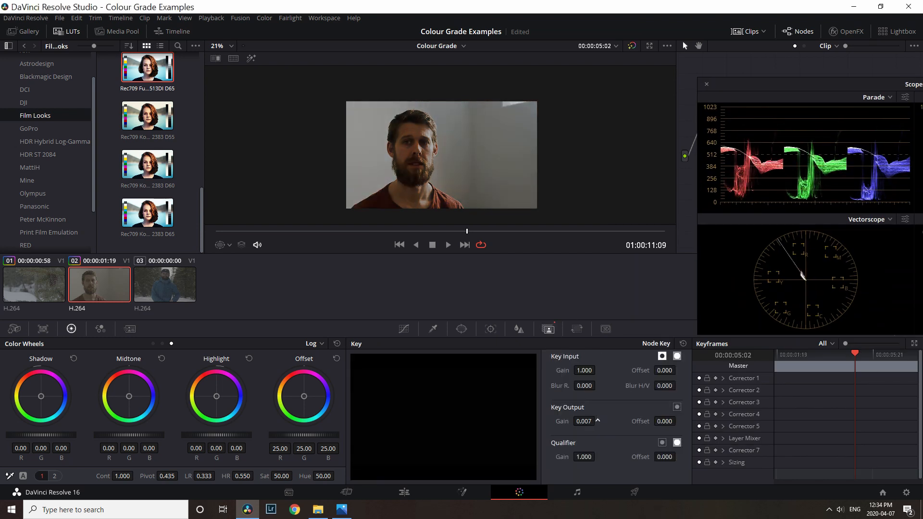
left_click_drag(598, 421, 585, 421)
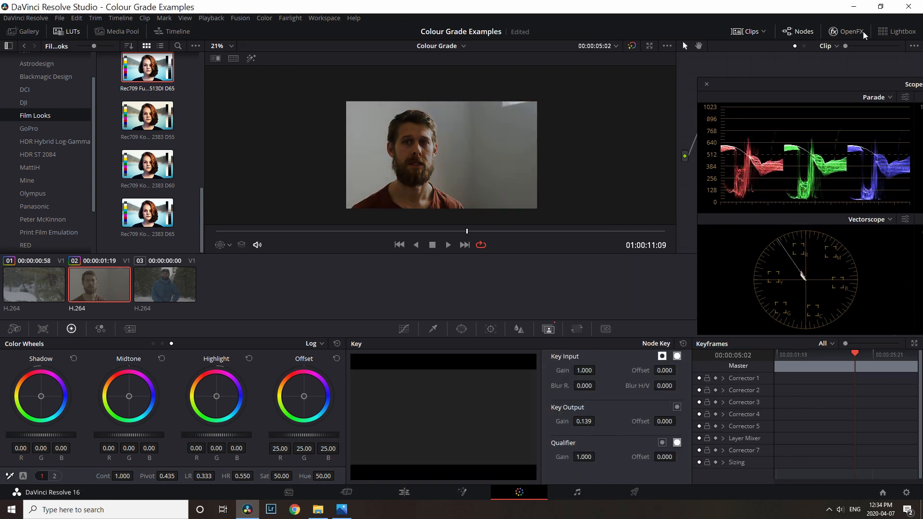
Step: Rebalance skin node 07 with shadows 0.07/-0.06/-0.06, midtones 0.03/-0.01/-0.03, highlights -0.07/0.01/0.08 and offset 31.75
left_click_drag(836, 84, 768, 241)
left_click(816, 195)
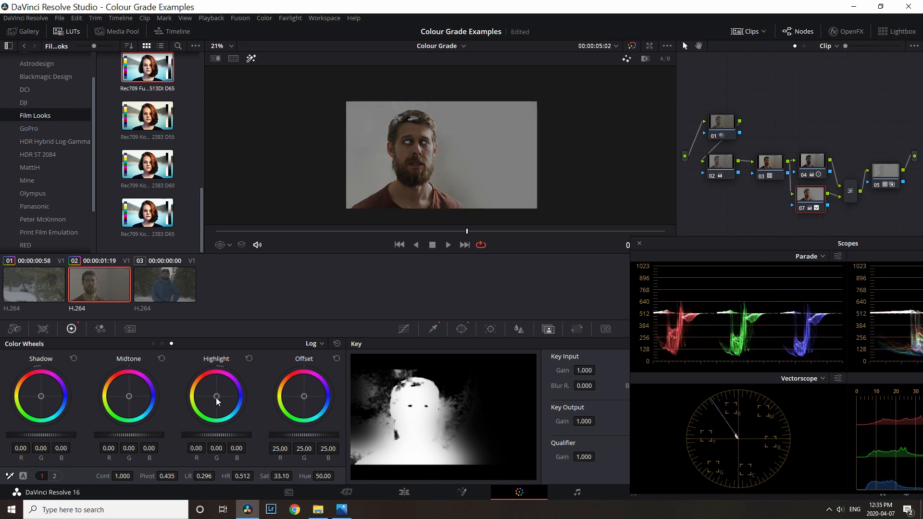
left_click_drag(128, 396, 126, 393)
left_click_drag(281, 476, 264, 475)
left_click_drag(216, 396, 217, 398)
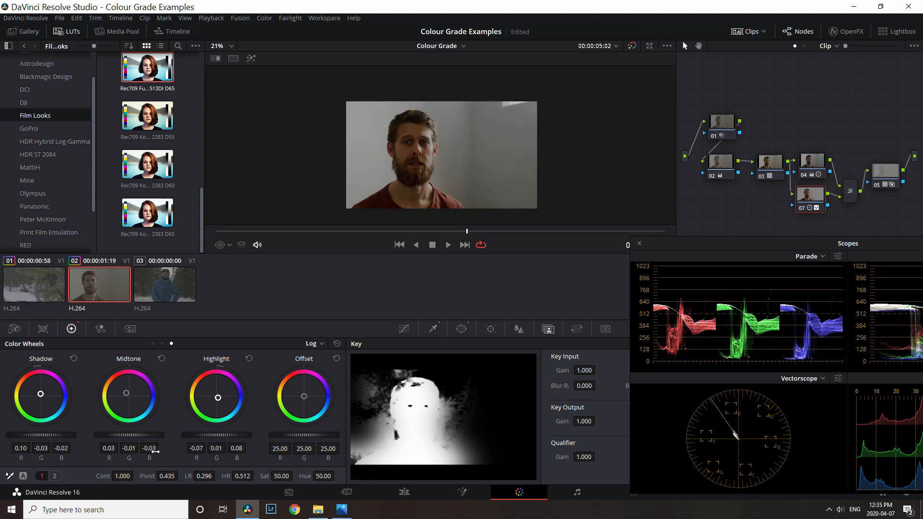
left_click_drag(296, 436, 310, 435)
left_click_drag(47, 437, 45, 437)
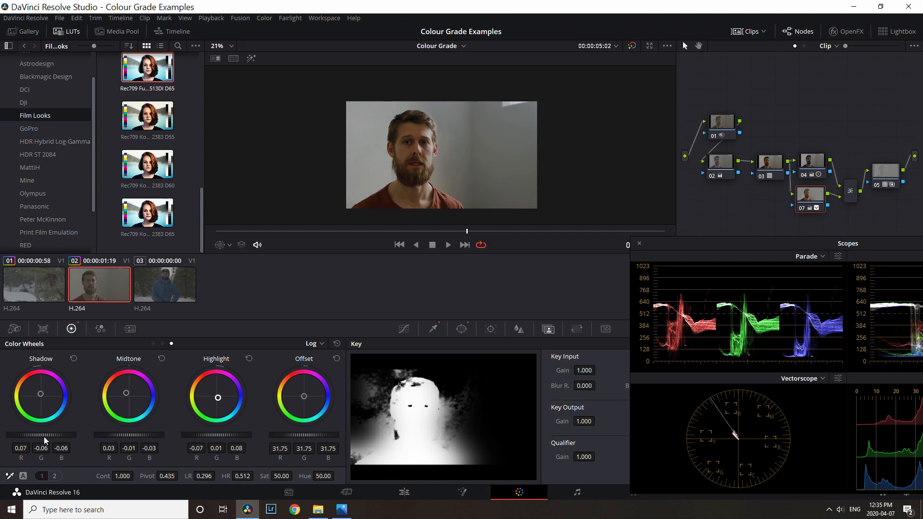
Step: With node 07's highlighted selection in view, set shadows to 0.13/-0.08/-0.08, midtones to 0.05/-0.01/-0.03, highlights to -0.04/0.00/0.06 and saturation to 61.40
scroll(579, 195, "up", 4)
key("shift+h")
left_click_drag(50, 400, 48, 397)
left_click_drag(219, 399, 218, 397)
left_click_drag(282, 476, 295, 475)
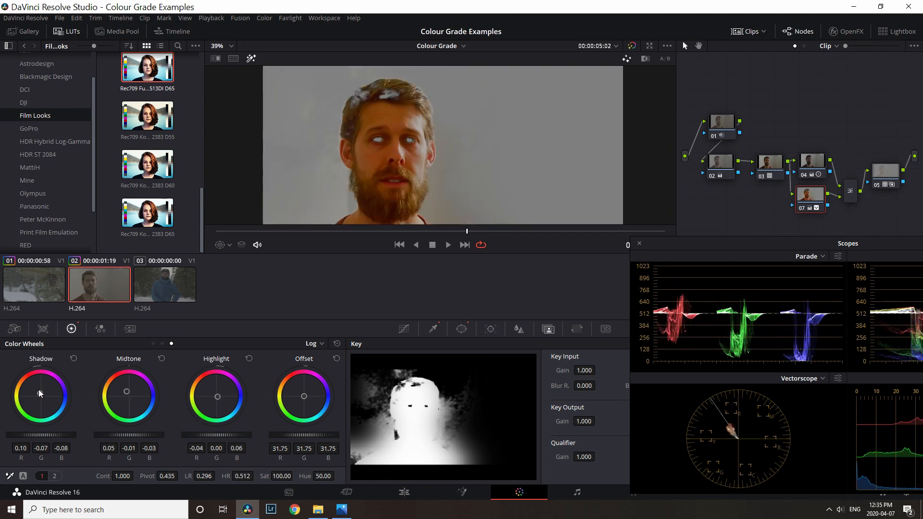
left_click_drag(39, 396, 39, 395)
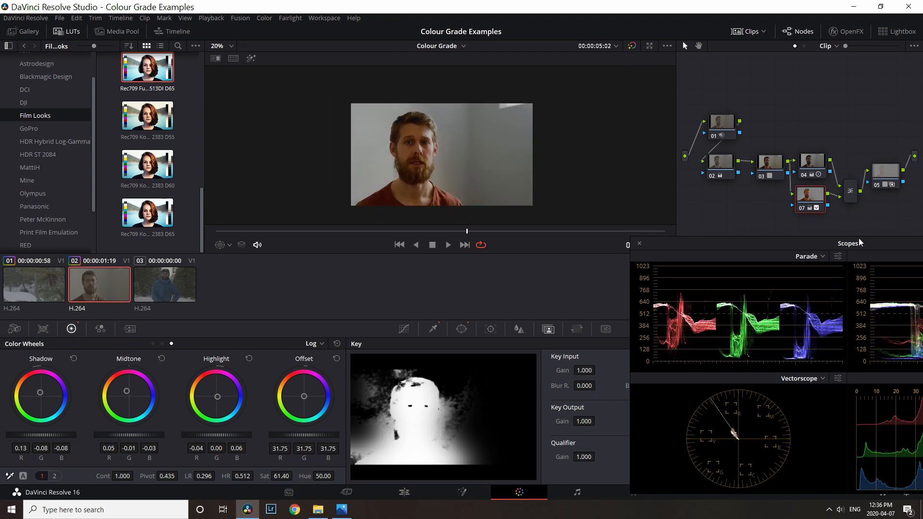
Step: Try the Softlight composite mode on the layer mixer node
right_click(853, 193)
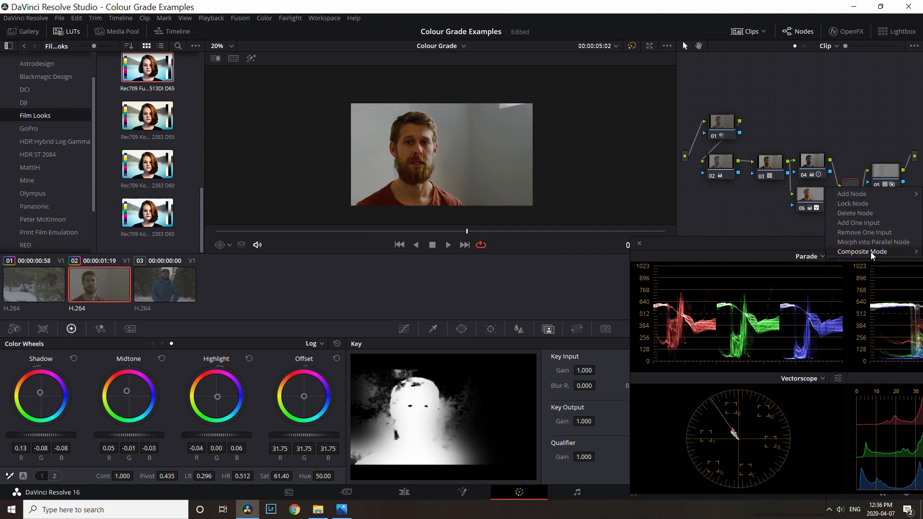
mouse_move(874, 251)
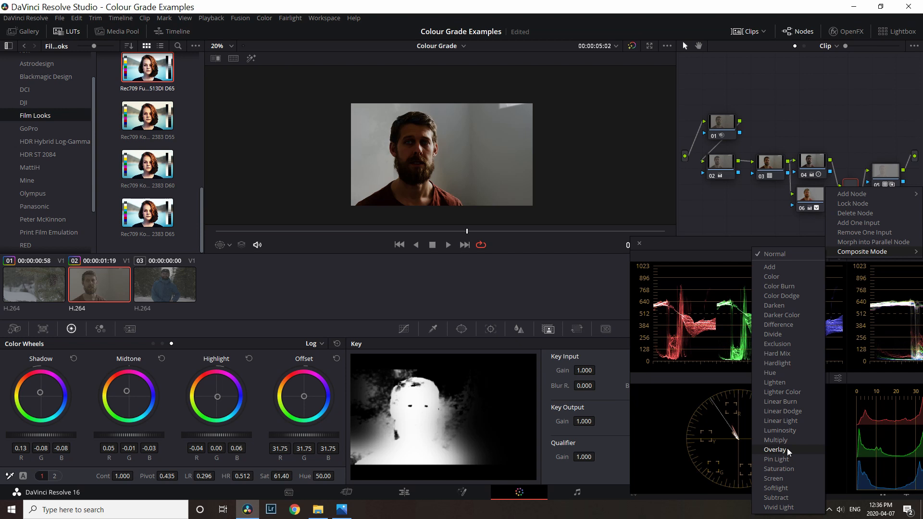
left_click(786, 488)
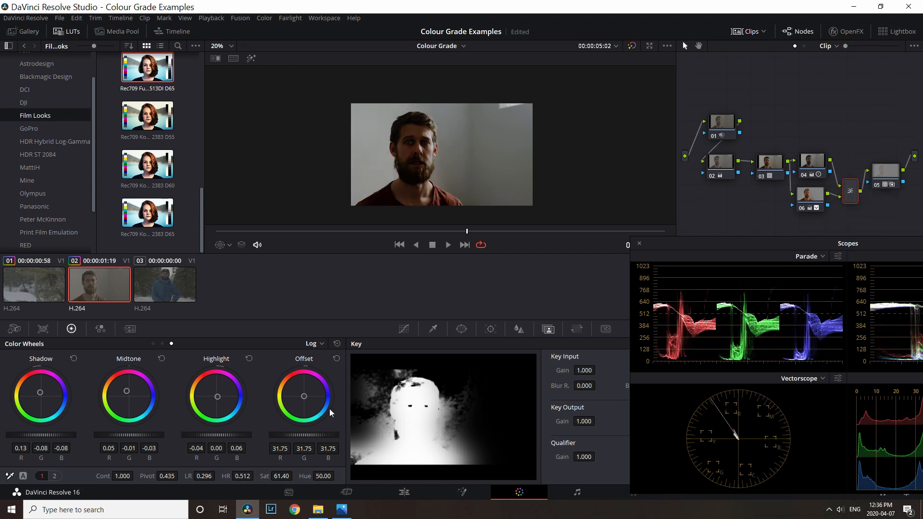
Step: Set skin node 06's contrast to 0.986 with pivot 0.205 and reduce its saturation
left_click(810, 195)
left_click_drag(123, 476, 150, 476)
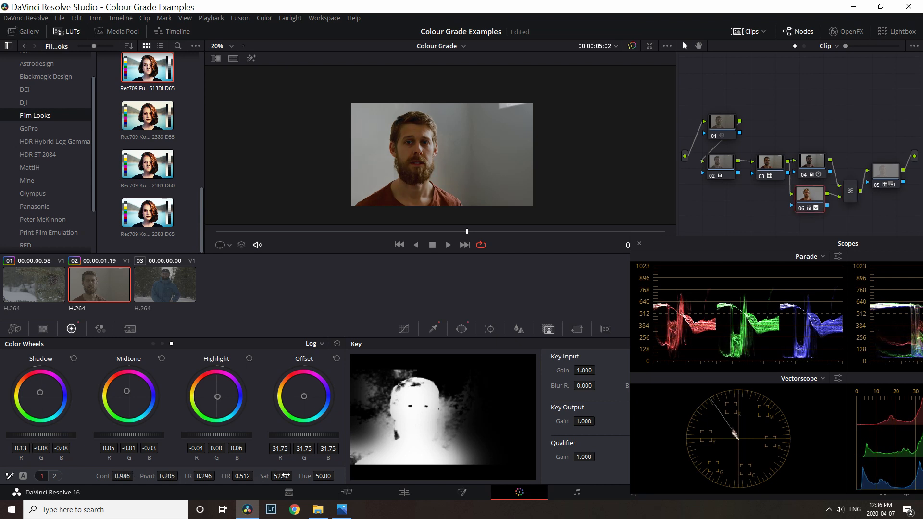
left_click_drag(282, 476, 270, 476)
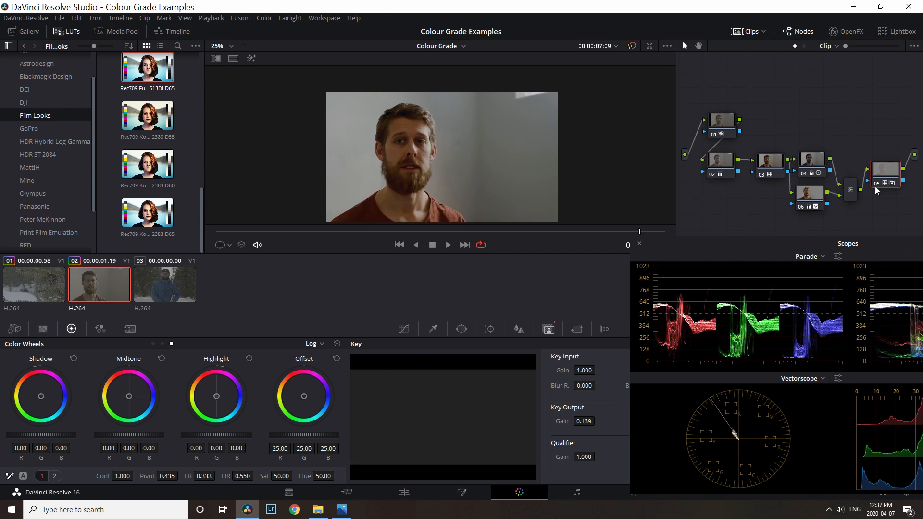
Step: Add two serial nodes after node 05 and arrange them in a row below the other nodes
left_click(852, 176)
left_click(897, 178)
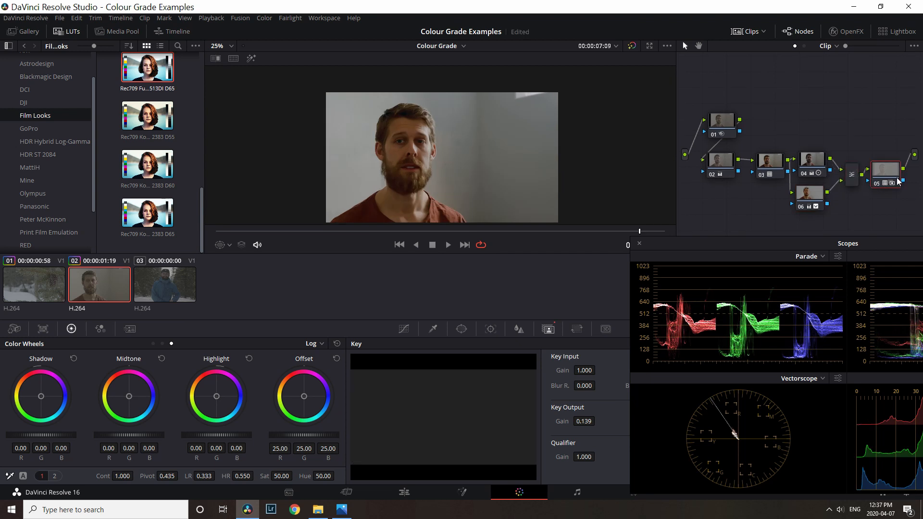
key("alt+s")
key("alt+s")
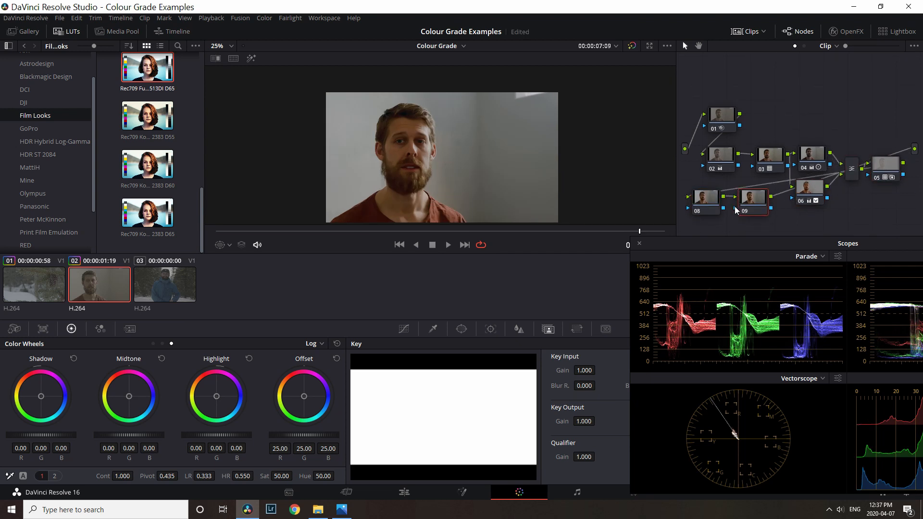
left_click_drag(755, 214, 771, 229)
left_click_drag(711, 208, 716, 227)
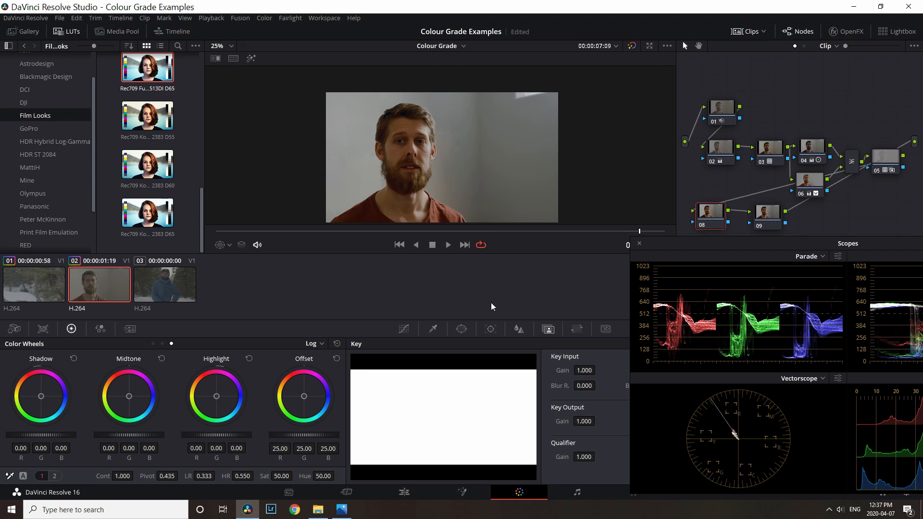
Step: On node 08, shape the Lum Vs Sat curve to desaturate the deepest shadows and brightest highlights, anchoring the midtones
left_click(405, 330)
left_click(531, 343)
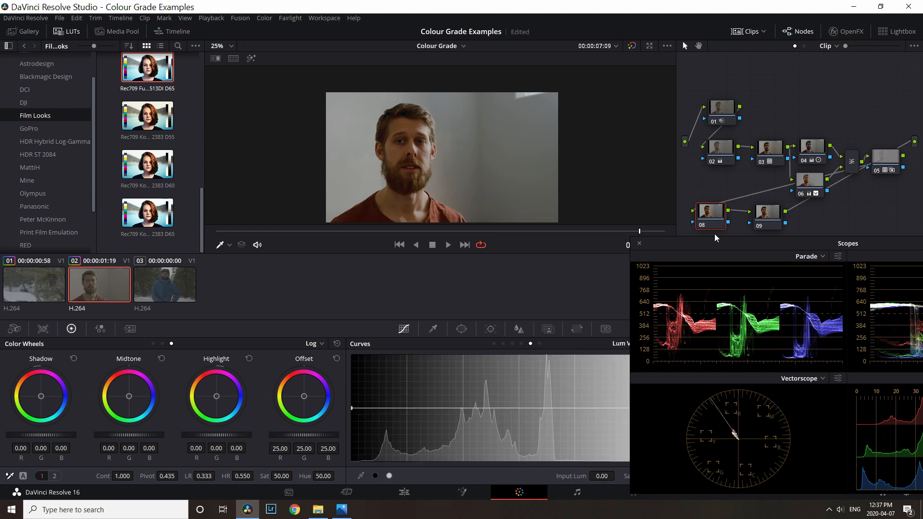
left_click_drag(726, 243, 763, 82)
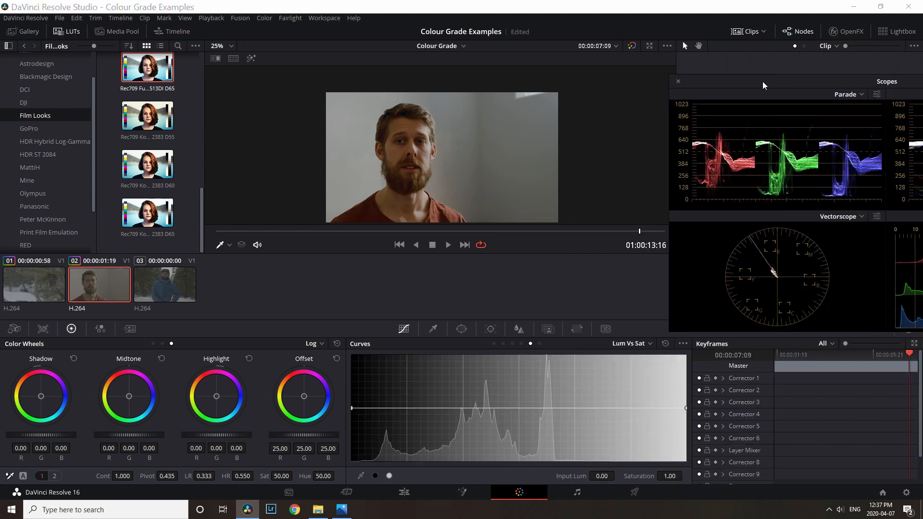
left_click(404, 409)
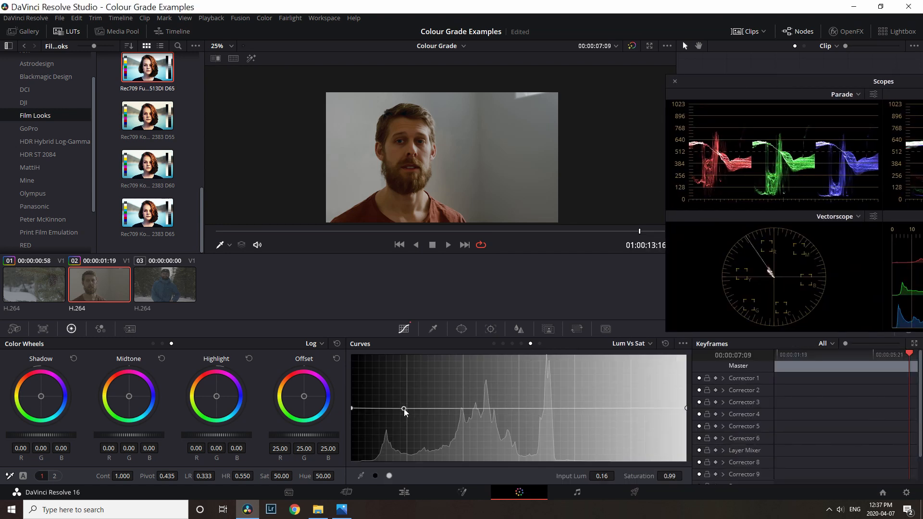
left_click(533, 408)
left_click_drag(353, 412, 352, 460)
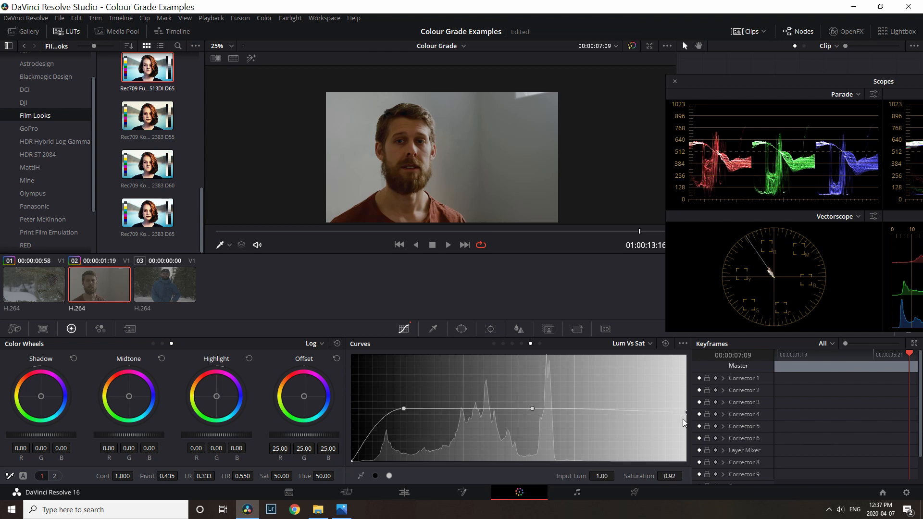
left_click_drag(685, 422, 641, 476)
left_click_drag(563, 414, 577, 466)
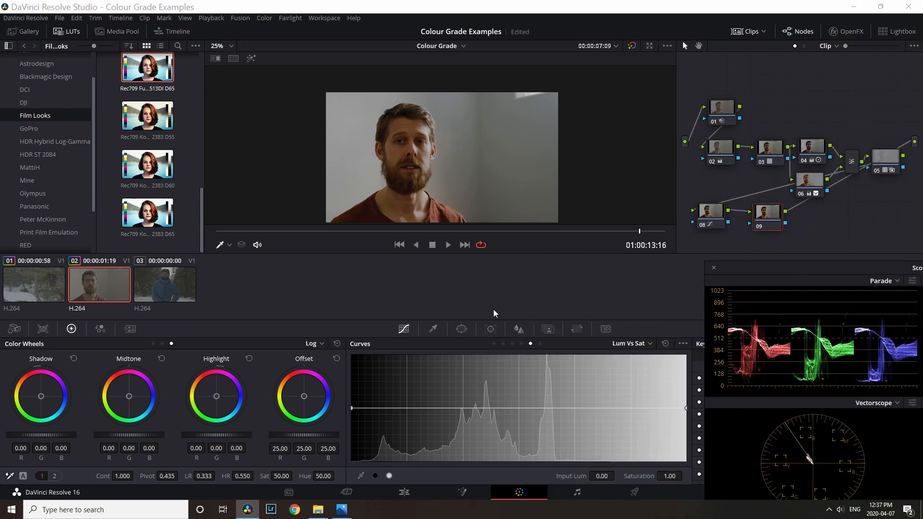
Step: Add a large soft ellipse window around the subject on node 09 and lower its custom curve slightly in the midtones
left_click(461, 329)
left_click(369, 407)
mouse_move(442, 157)
left_mouse_down()
mouse_move(385, 155)
mouse_move(436, 156)
left_mouse_up()
left_click_drag(475, 157, 568, 156)
left_click_drag(436, 118, 437, 86)
left_click_drag(584, 155, 616, 155)
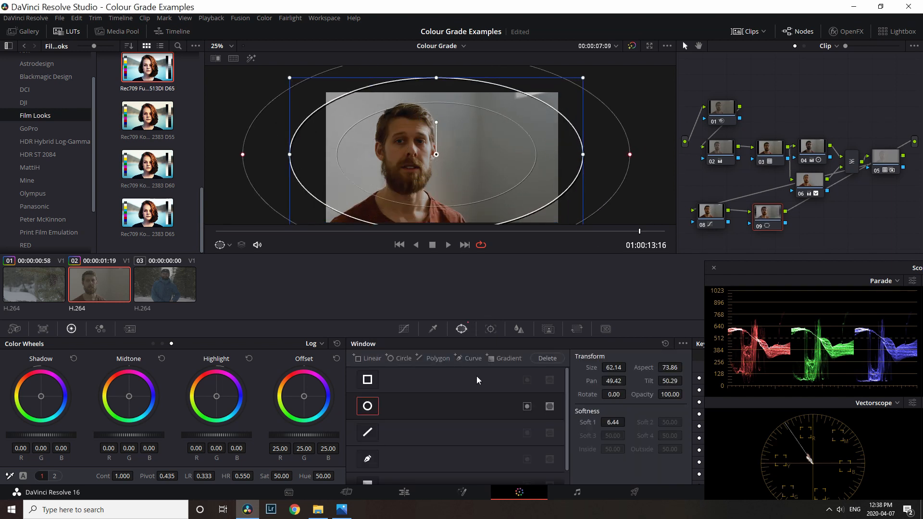
left_click(404, 328)
left_click_drag(469, 413, 469, 422)
Step: Add outside node 10 after node 09, place a midtone point on its custom curve, and compare the clip with and without the grade
key("alt+o")
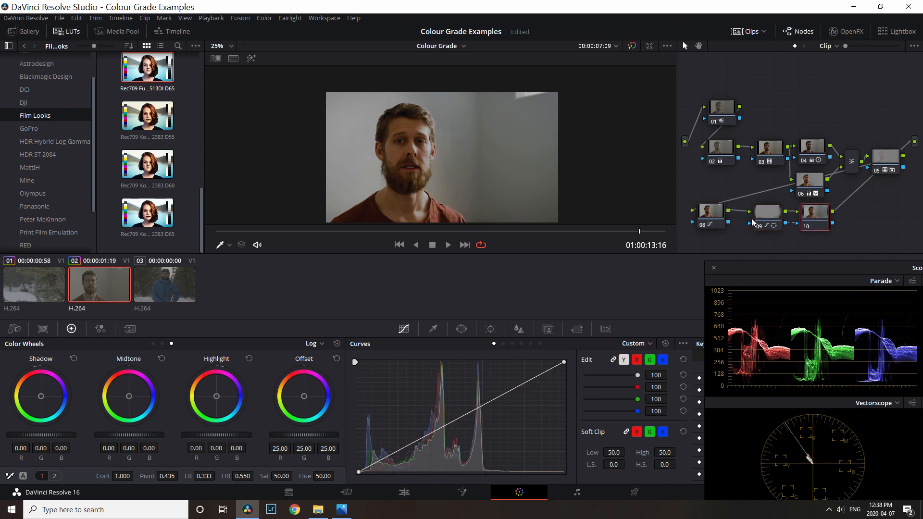
left_click(456, 420)
key("alt+d")
key("alt+d")
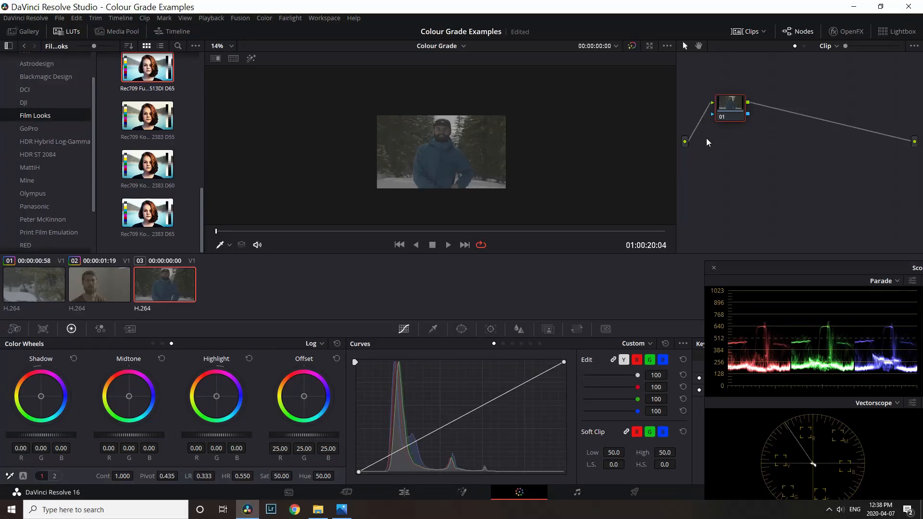
Step: On the third clip, add serial nodes 02 and 03 and arrange them in a row below node 01
key("alt+s")
left_click_drag(774, 103, 773, 145)
left_click(773, 145)
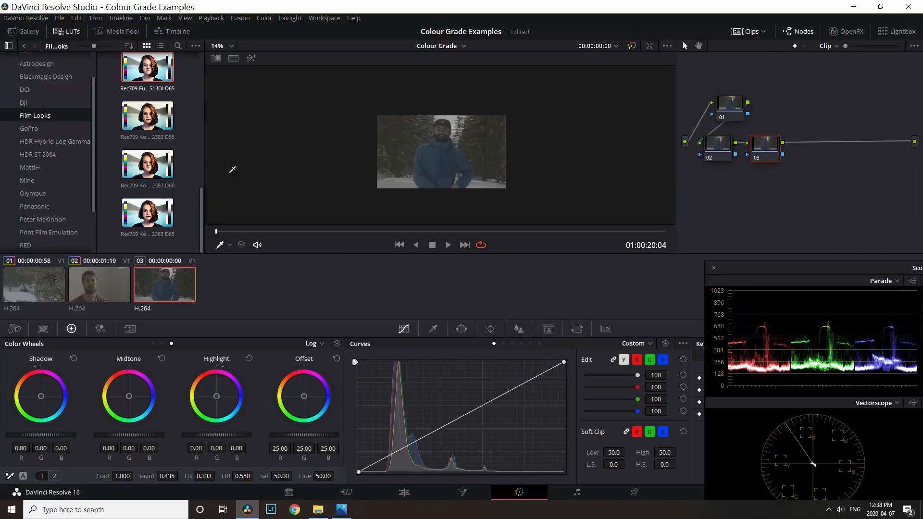
Step: Apply the favorite GHa Daylight LUT to node 03 and set node 02's saturation to 0
scroll(48, 192, "down", 3)
left_click(40, 240)
left_click_drag(148, 116, 765, 146)
left_click(718, 146)
left_click_drag(288, 477, 241, 476)
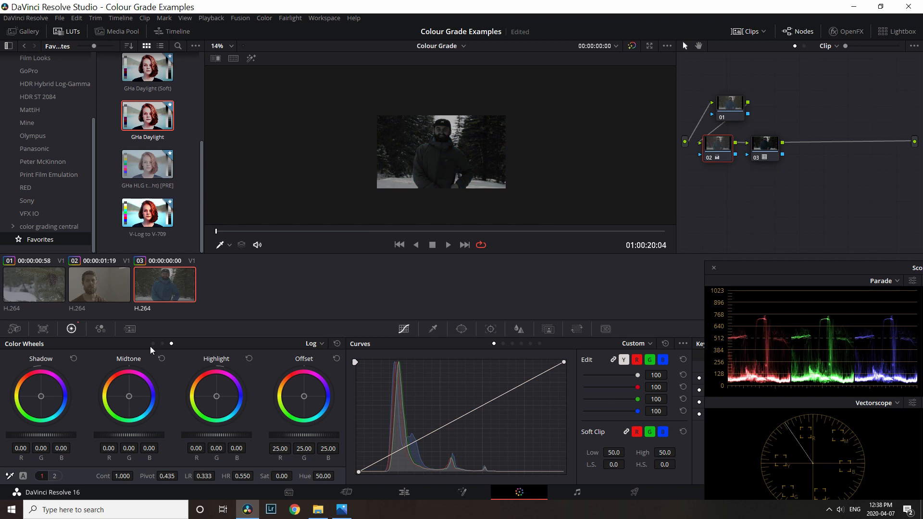
Step: On node 02, raise the primaries gain to 1.37 and lower the lift to -0.01
left_click(153, 344)
left_click_drag(216, 435, 243, 436)
left_click_drag(128, 435, 128, 435)
left_click_drag(51, 436, 49, 436)
left_click_drag(195, 436, 197, 436)
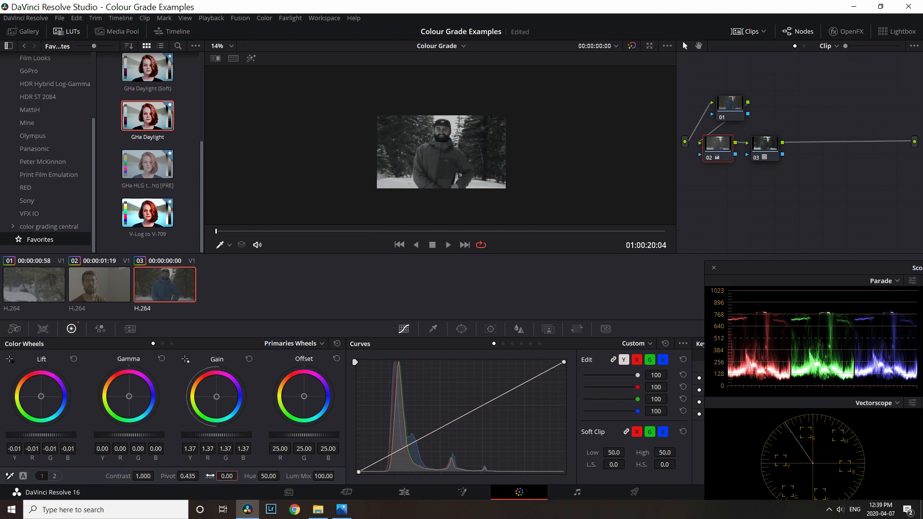
Step: Bypass node 03 to judge the colors, try node 02's saturation at 100, reduce it again and re-enable node 03
scroll(443, 159, "up", 3)
left_click_drag(227, 477, 265, 476)
left_click(756, 158)
scroll(374, 210, "down", 1)
scroll(374, 210, "up", 4)
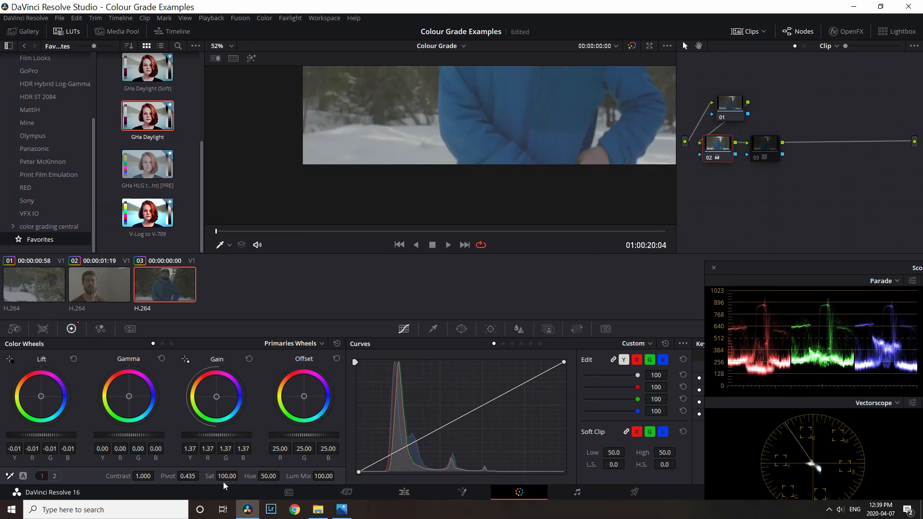
left_click_drag(240, 475, 227, 476)
scroll(519, 124, "down", 4)
left_click(758, 159)
Step: Go to a frame near the clip's end and add serial nodes 04 and 05 after node 03
left_click(610, 231)
left_click(765, 145)
key("alt+s")
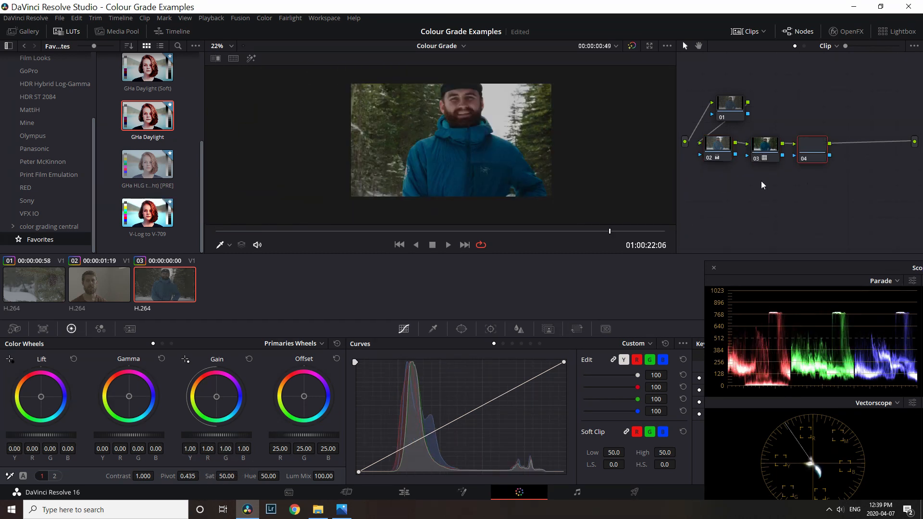
key("alt+s")
Step: Cool node 04 with offset RGB 19.13, 25.63, 31.76, and set its contrast to 1.158 and saturation to 54
left_click(818, 148)
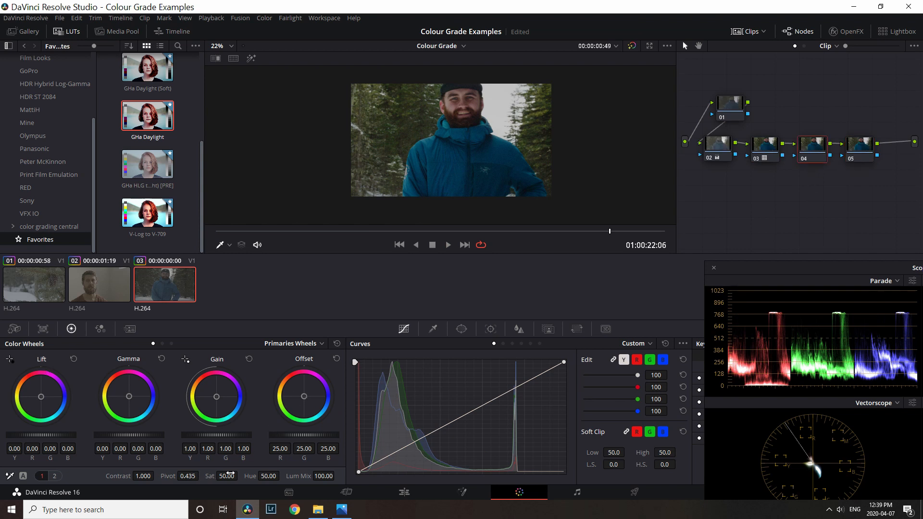
left_click_drag(236, 476, 202, 476)
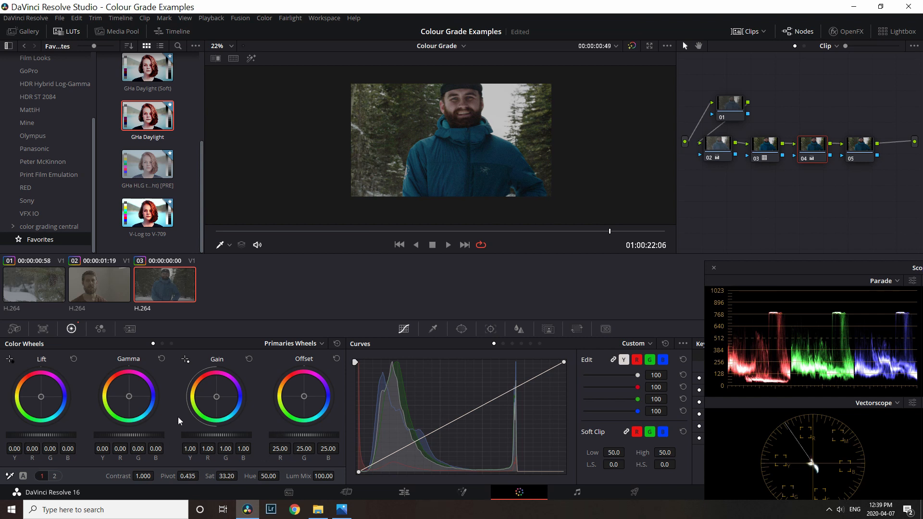
left_click_drag(304, 397, 308, 398)
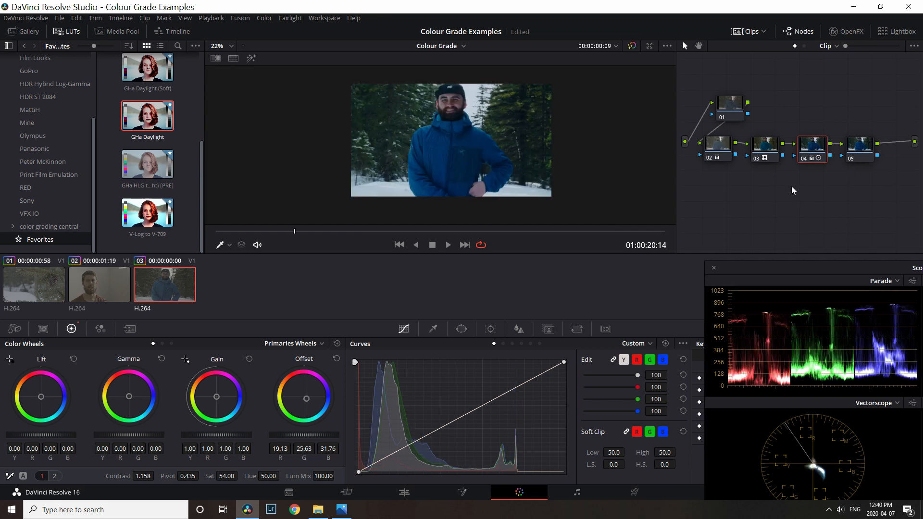
Step: Add parallel node 07 to node 04 and sample the man's facial skin with the HSL qualifier
key("alt+p")
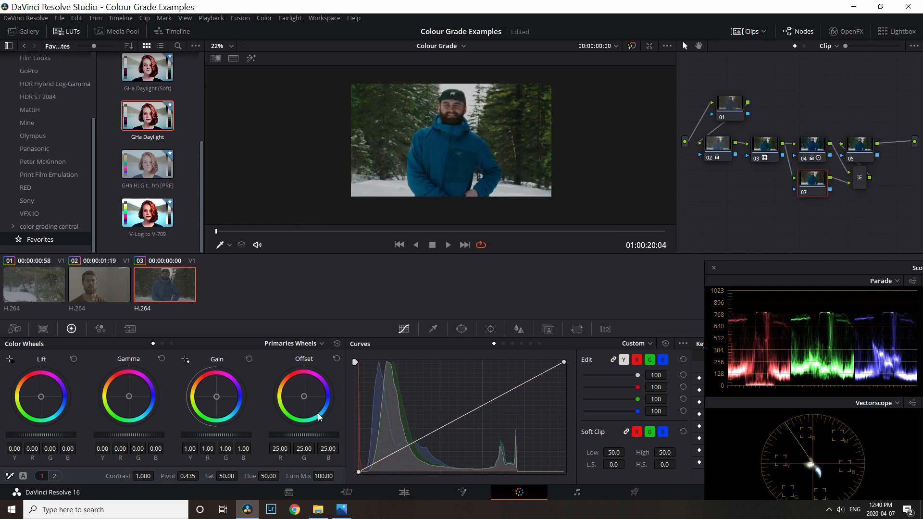
left_click(432, 329)
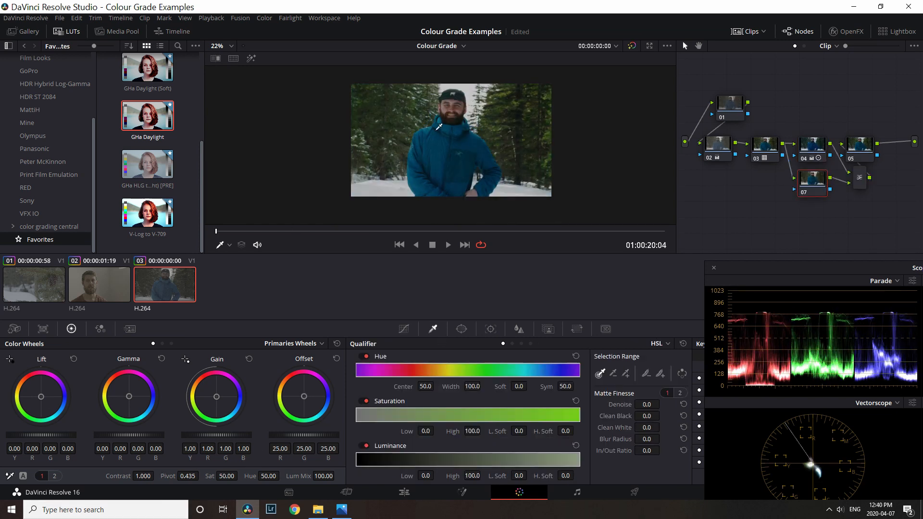
left_click(457, 106)
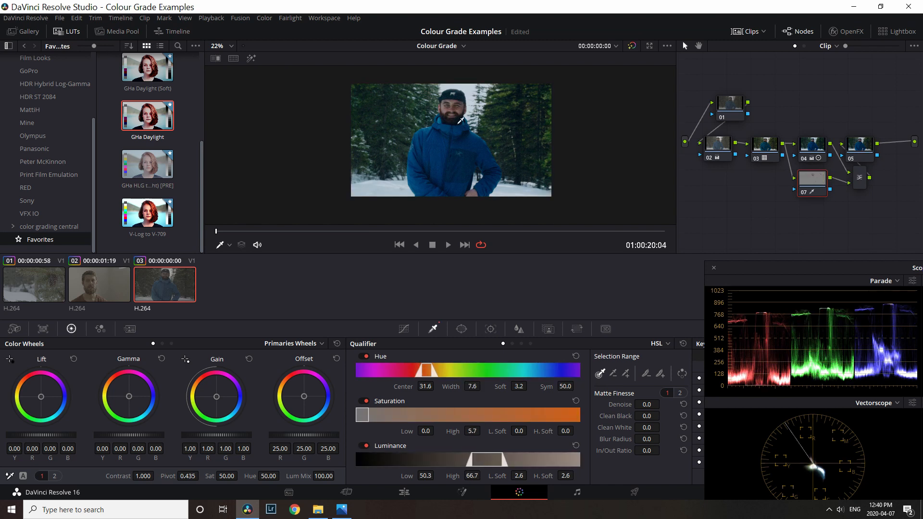
Step: Highlight the skin key and refine it with hue center 34.6, width 14.6, saturation 0.8–6.2, luminance 50.5–66.9 and blur radius 10.3
key("shift+h")
left_click_drag(426, 386, 484, 387)
left_click_drag(468, 431, 427, 431)
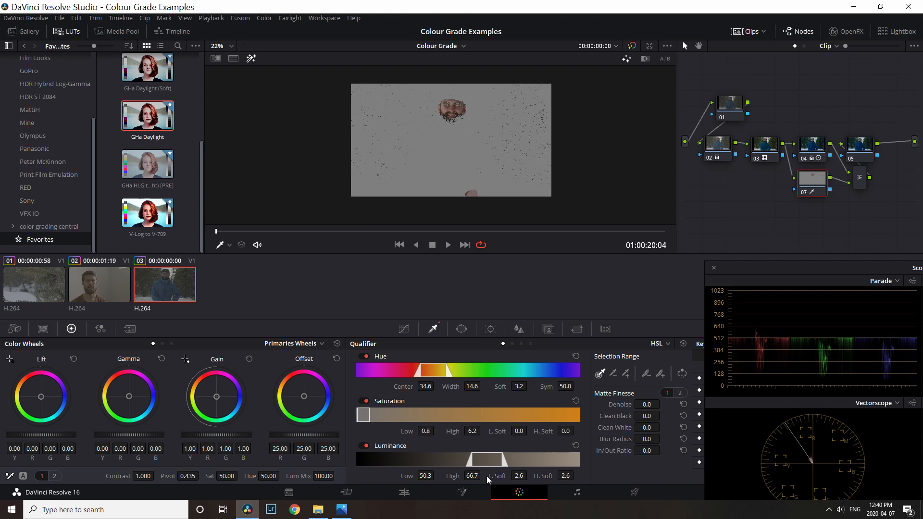
left_click_drag(483, 462, 483, 463)
left_click_drag(644, 439, 670, 438)
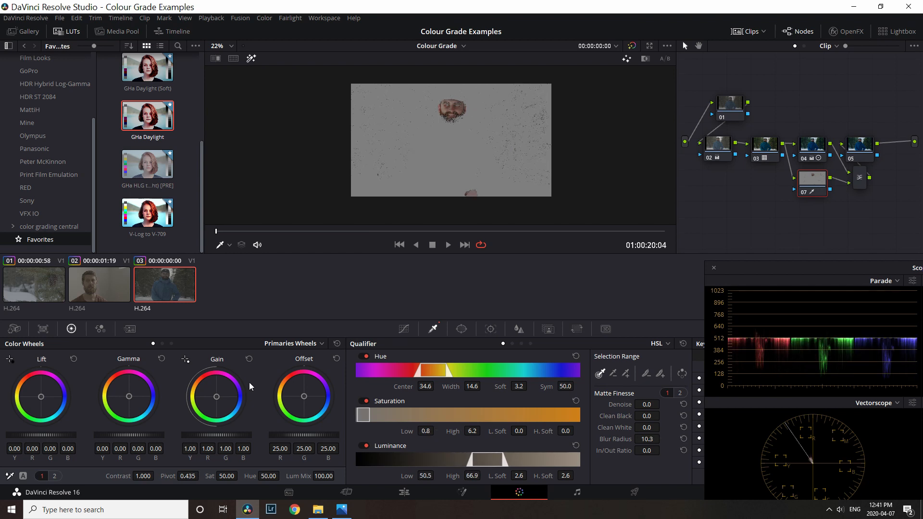
Step: Adjust the skin tones on node 07 by nudging the log midtone, shadow and highlight color balance
left_click(170, 343)
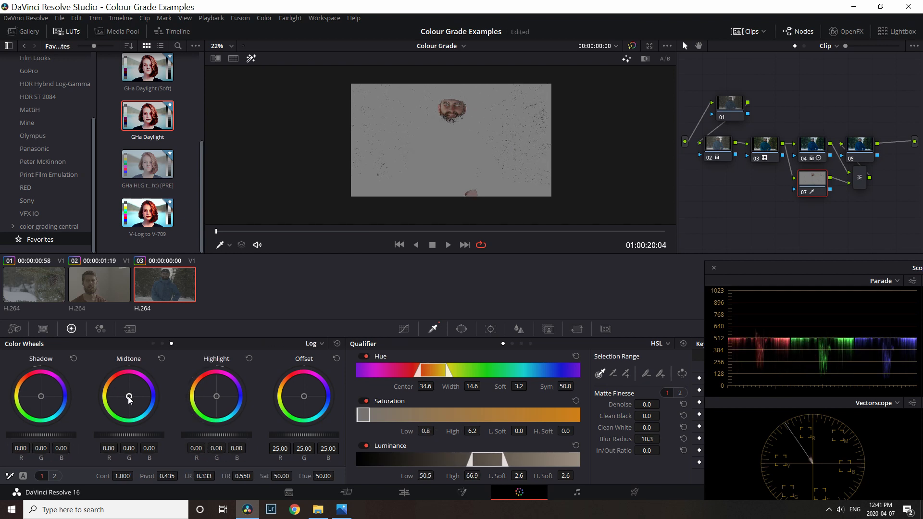
left_click_drag(128, 397, 129, 395)
left_click_drag(44, 398, 43, 397)
left_click_drag(218, 397, 216, 397)
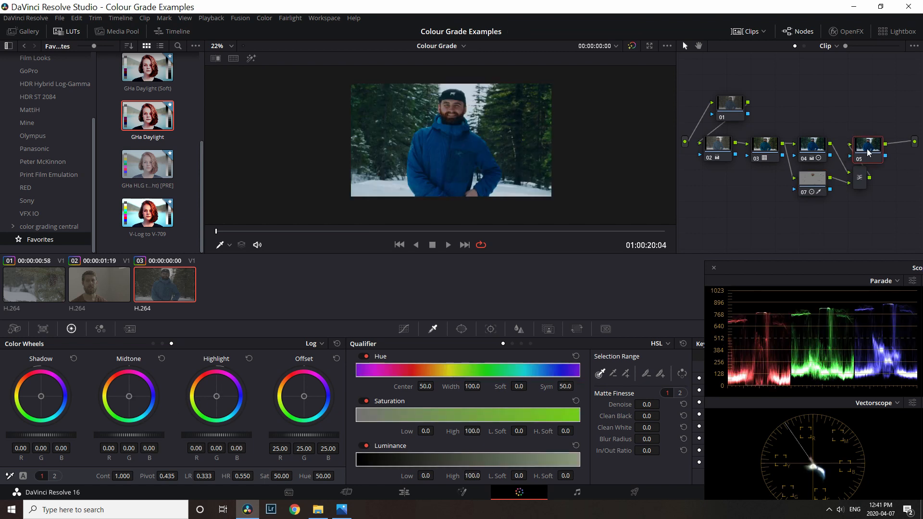
Step: Arrange the parallel mixer and node 05 at the end of the node chain, and set node 05's contrast to 1.154
left_click_drag(868, 149, 852, 168)
left_click(884, 161)
left_click(806, 154)
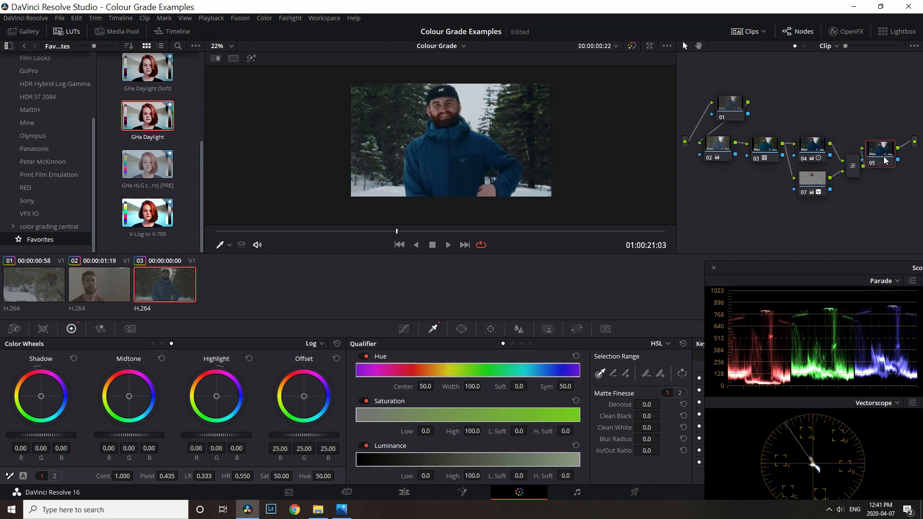
left_click_drag(881, 156, 895, 167)
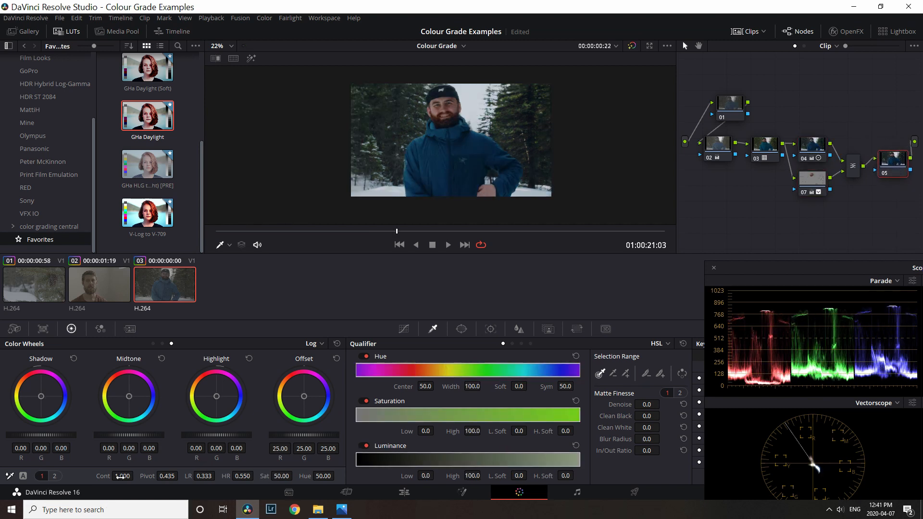
left_click_drag(120, 477, 181, 475)
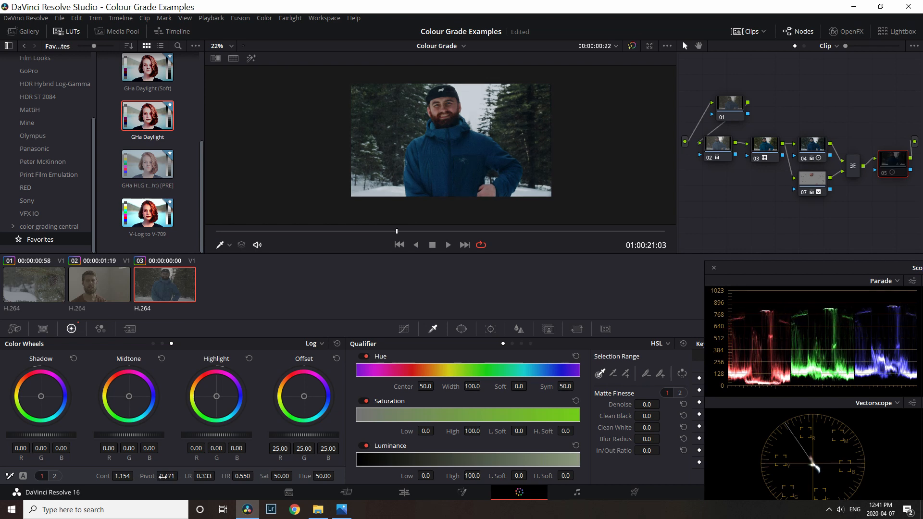
Step: Add outside node 08 after node 05 and place it below node 05
key("alt+o")
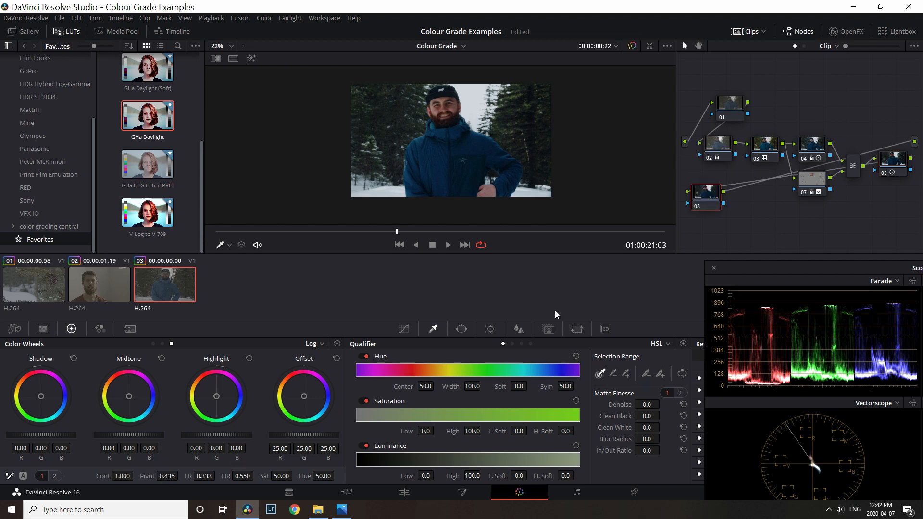
left_click_drag(701, 203, 892, 217)
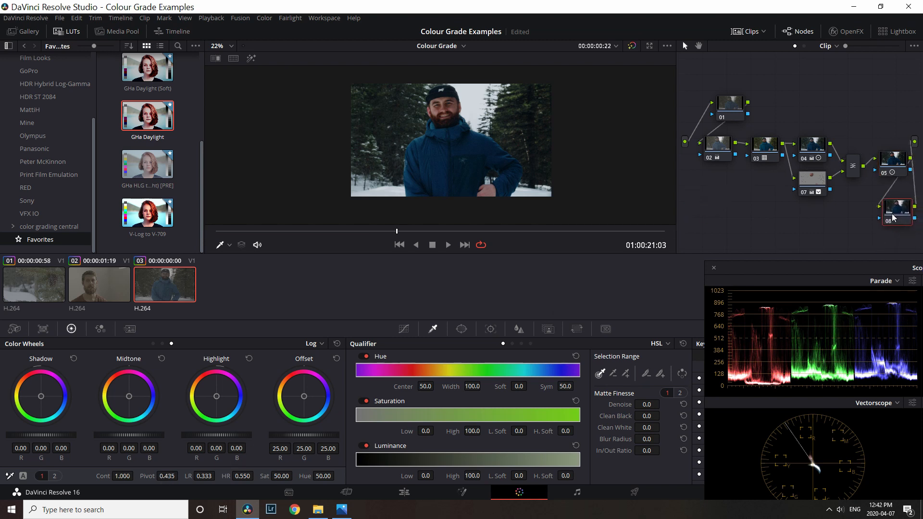
Step: Apply the Rec709 Kodak 2383 D55 film look LUT to node 08 and reduce the node's key output
scroll(42, 137, "up", 2)
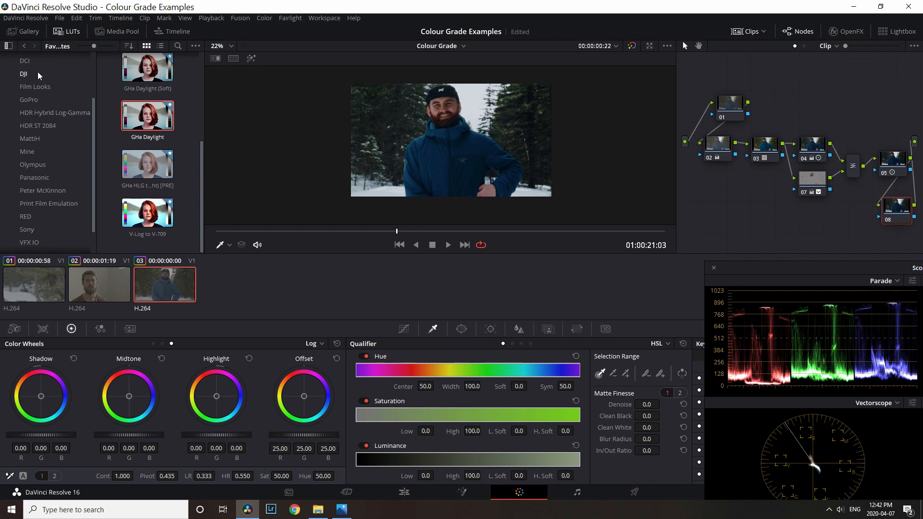
left_click(36, 87)
scroll(124, 174, "down", 4)
double_click(147, 156)
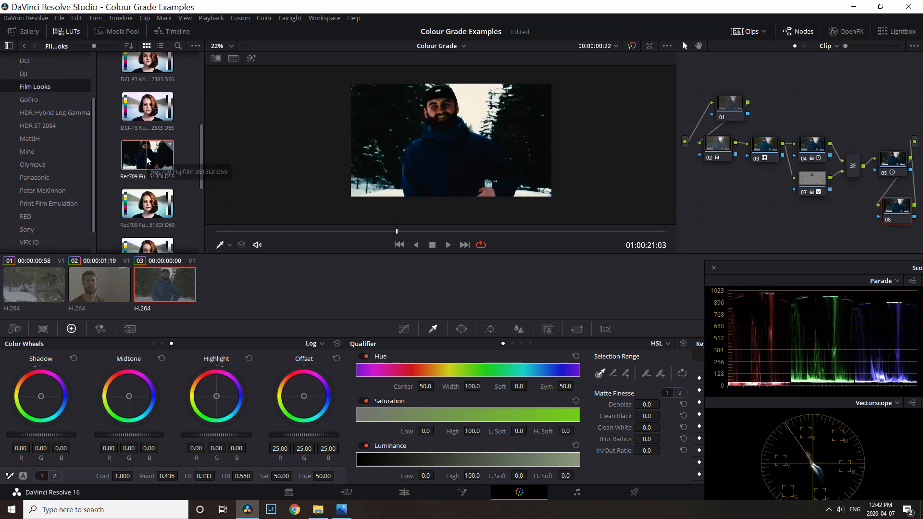
left_click(548, 329)
left_click_drag(584, 421, 579, 423)
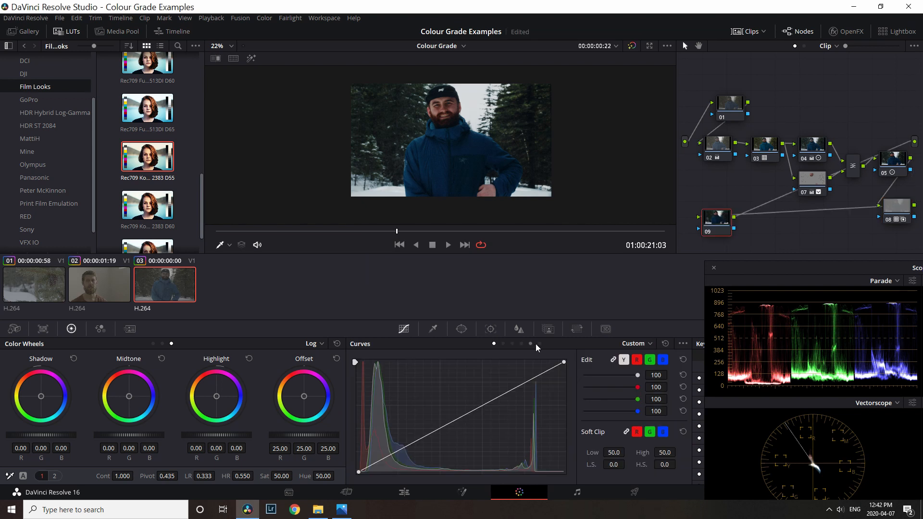
Step: On node 09, add a control point in the shadows of the Lum Vs Sat curve and adjust it
left_click(533, 344)
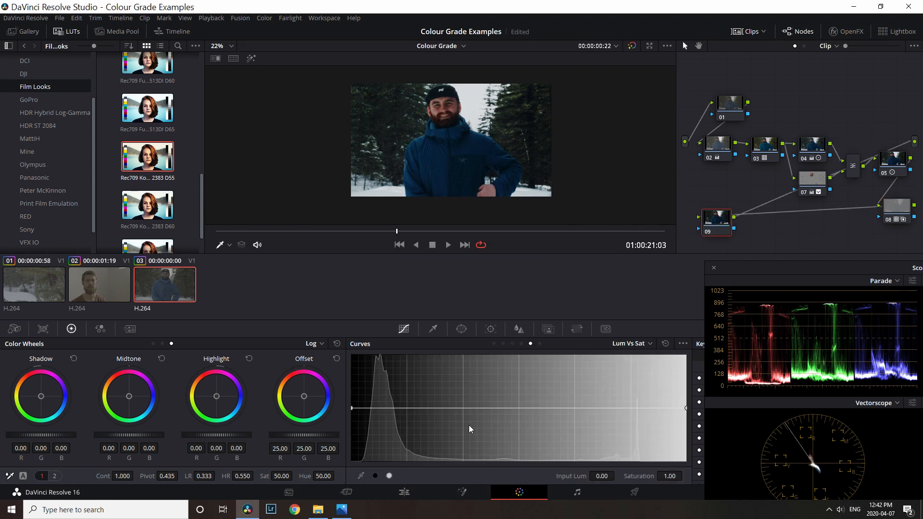
left_click(398, 409)
mouse_move(398, 410)
left_mouse_down()
mouse_move(352, 461)
mouse_move(389, 409)
left_mouse_up()
Step: Add serial node 10 after node 09 in the lower row and delete the extra node 11
key("alt+s")
key("alt+s")
left_click(763, 212)
left_click_drag(765, 213, 764, 219)
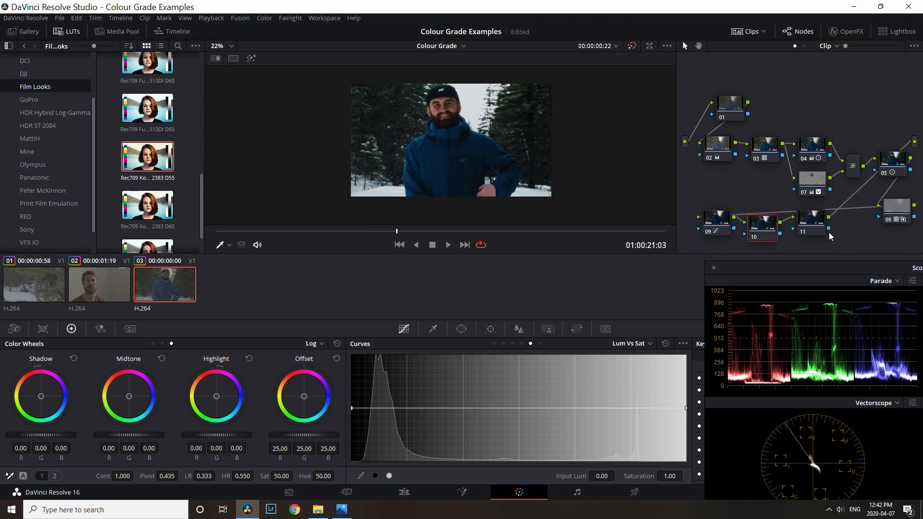
key("Delete")
Step: On node 10, add a circle window, stretch it into a large ellipse around the man, and invert it
left_click(462, 329)
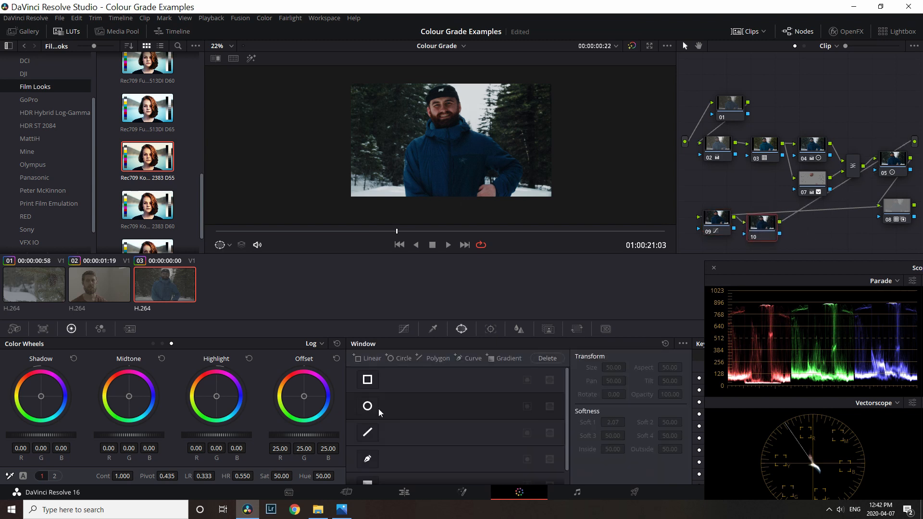
left_click(368, 406)
left_click_drag(451, 140, 504, 130)
left_click_drag(431, 163, 431, 213)
left_click_drag(430, 130, 447, 144)
left_click_drag(527, 144, 555, 144)
left_click_drag(447, 144, 446, 136)
left_click(527, 406)
Step: Adjust node 10's custom curve, save the project, and add node 11 with its custom curve slightly raised in the midtones
left_click(404, 328)
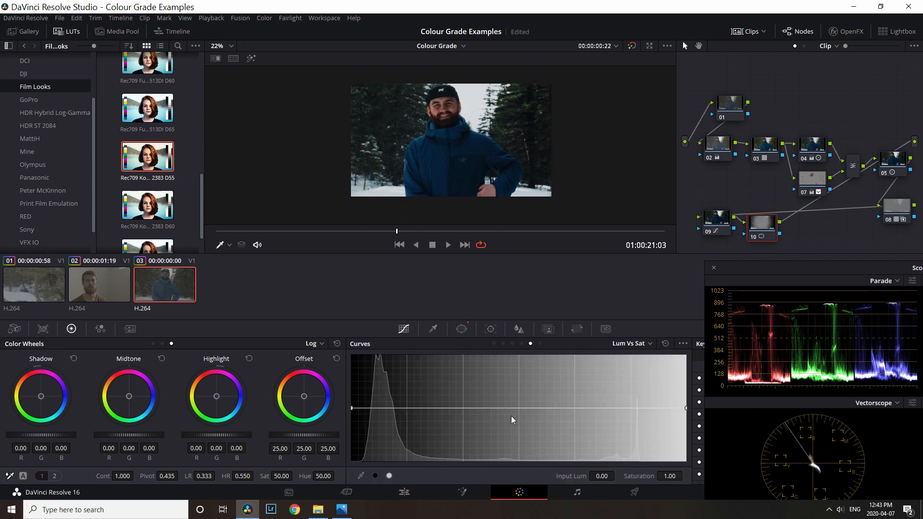
left_click(494, 344)
key("ctrl+s")
mouse_move(468, 414)
left_mouse_down()
mouse_move(474, 420)
mouse_move(460, 412)
left_mouse_up()
key("alt+s")
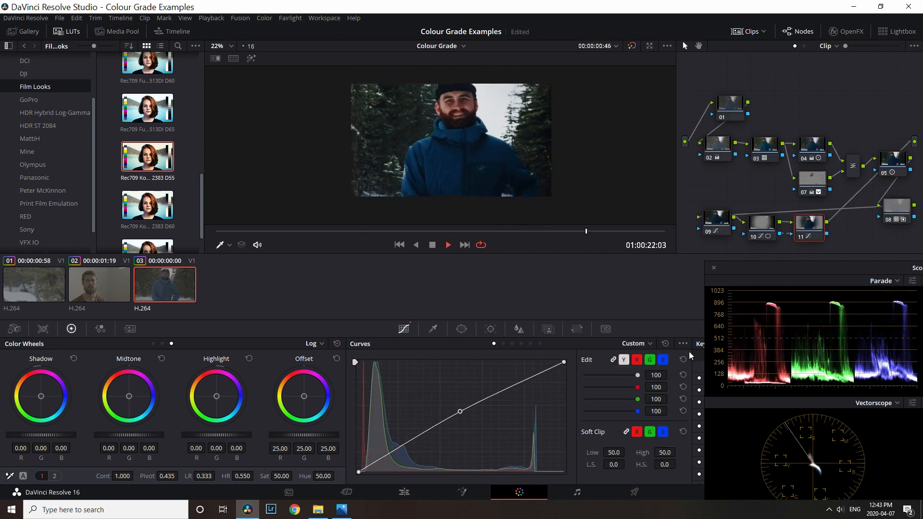